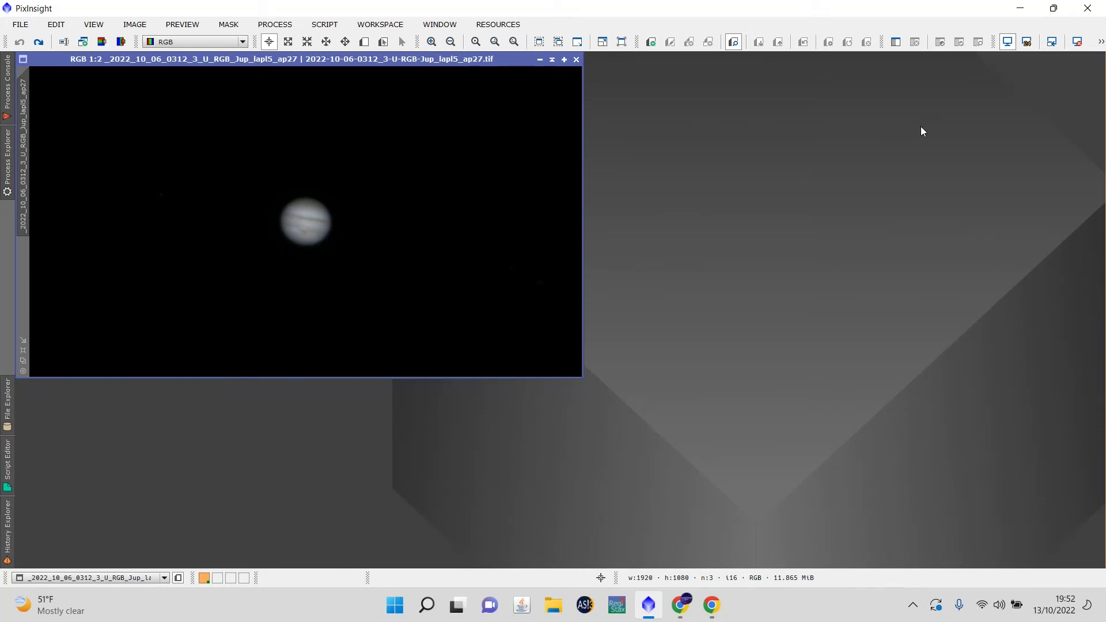
Step: Open the PROCESS menu's full list of processes over the Jupiter image
{"action": "left_click", "coordinate": [275, 25]}
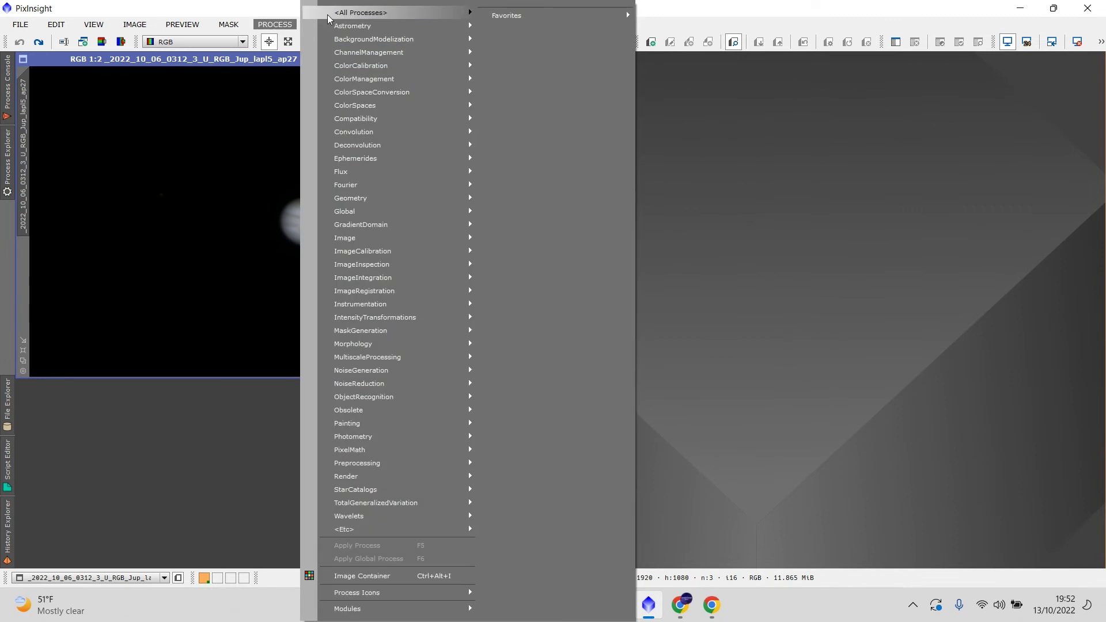
Step: Sharpen Jupiter with UnsharpMask at StdDev 2.30 and Amount 0.44
{"action": "mouse_move", "coordinate": [469, 13]}
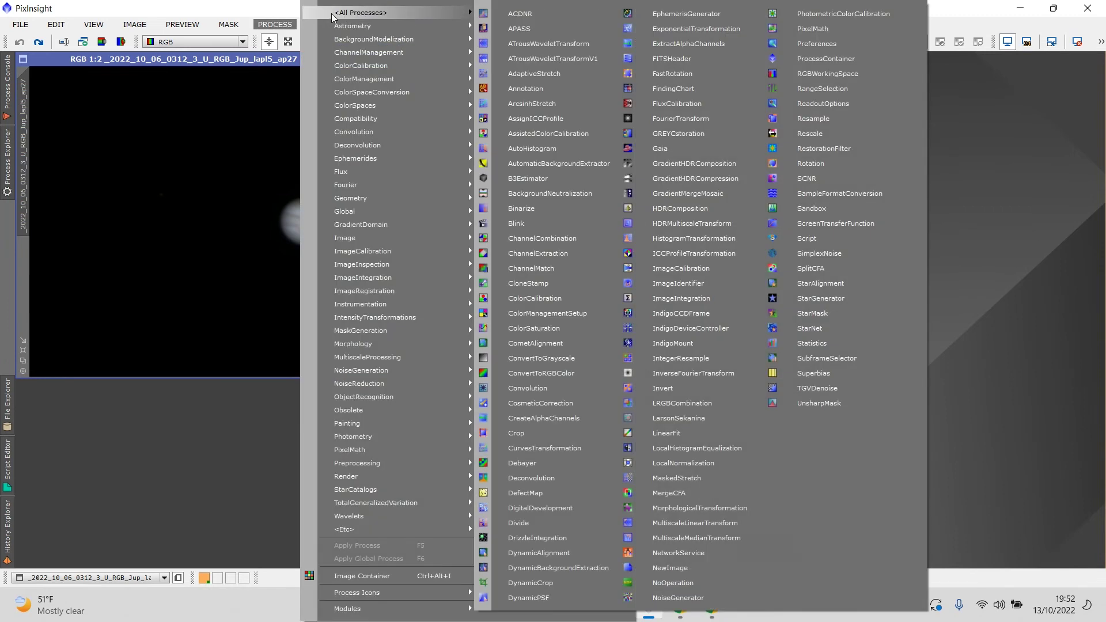
{"action": "left_click", "coordinate": [831, 404]}
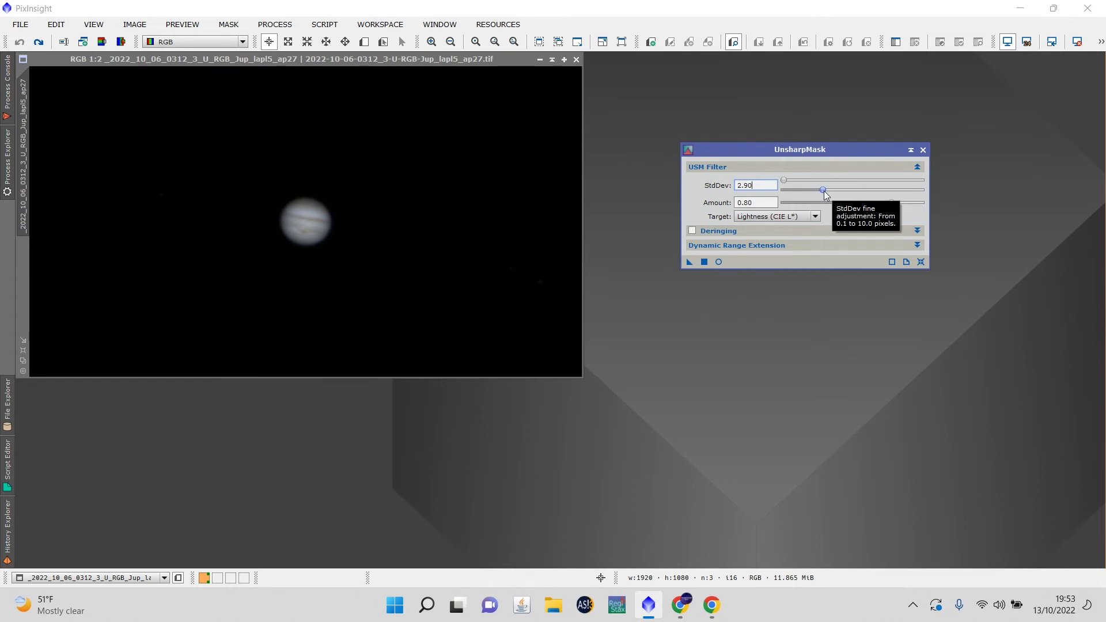
{"action": "left_click_drag", "start_coordinate": [824, 191], "coordinate": [814, 191]}
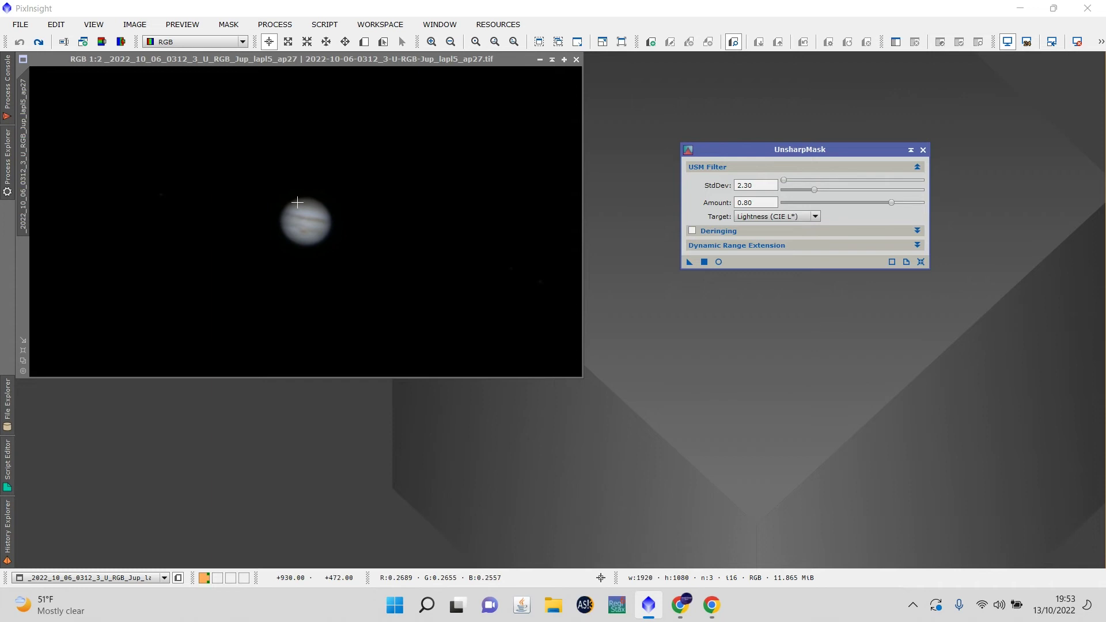
{"action": "scroll", "coordinate": [294, 222], "scroll_direction": "up", "scroll_amount": 1}
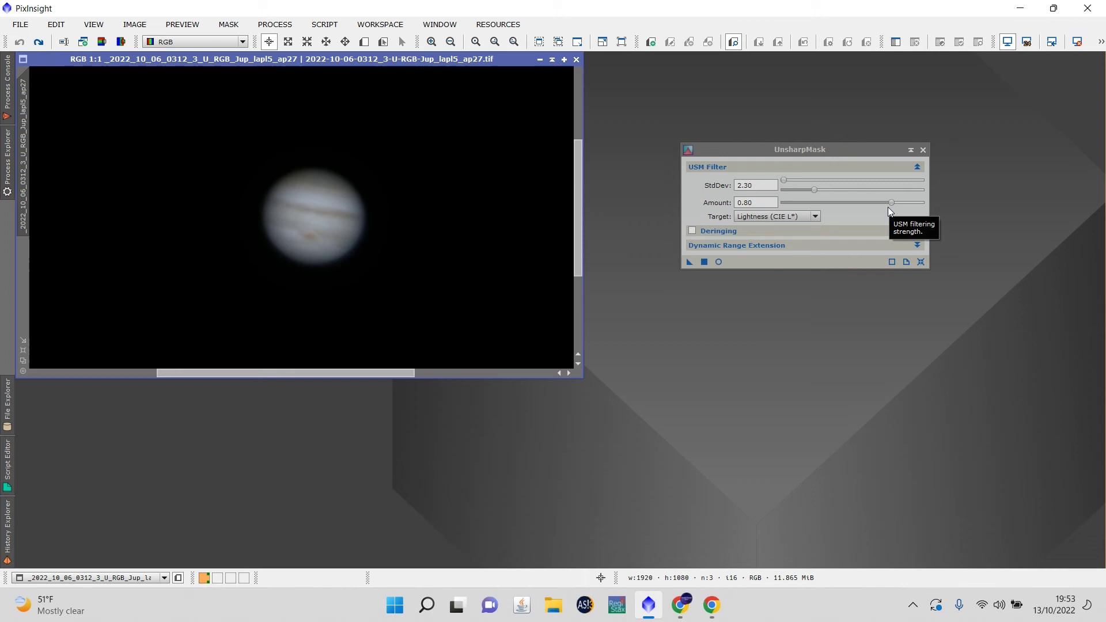
{"action": "left_click_drag", "start_coordinate": [891, 205], "coordinate": [888, 205]}
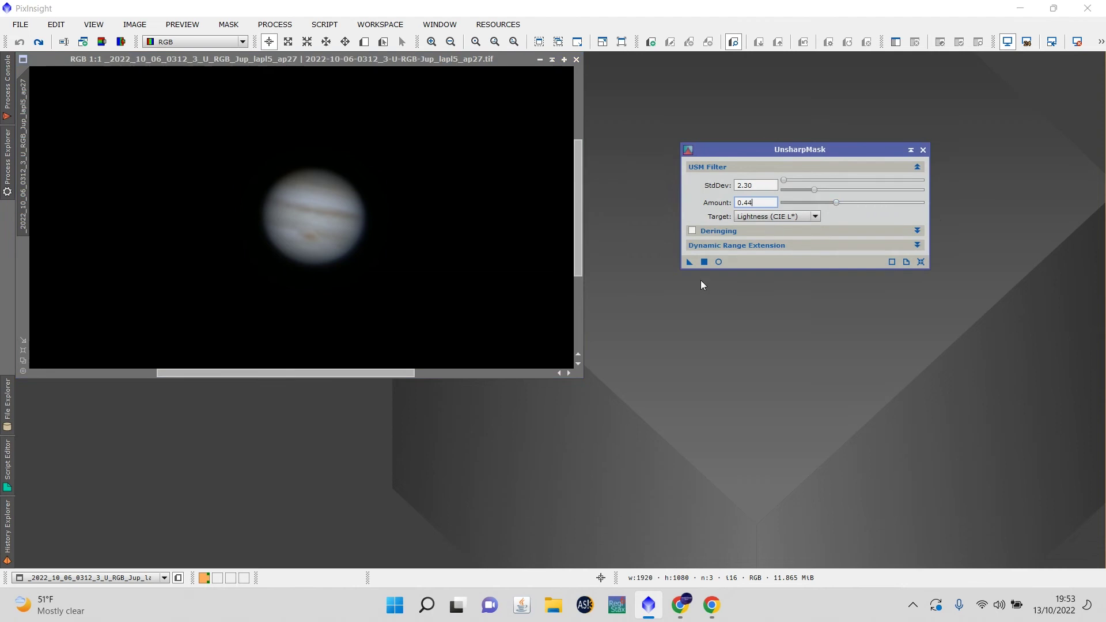
{"action": "left_click", "coordinate": [704, 262]}
Step: Reapply UnsharpMask to Jupiter with a finer StdDev of 0.90 and Amount 0.44
{"action": "left_click", "coordinate": [703, 262]}
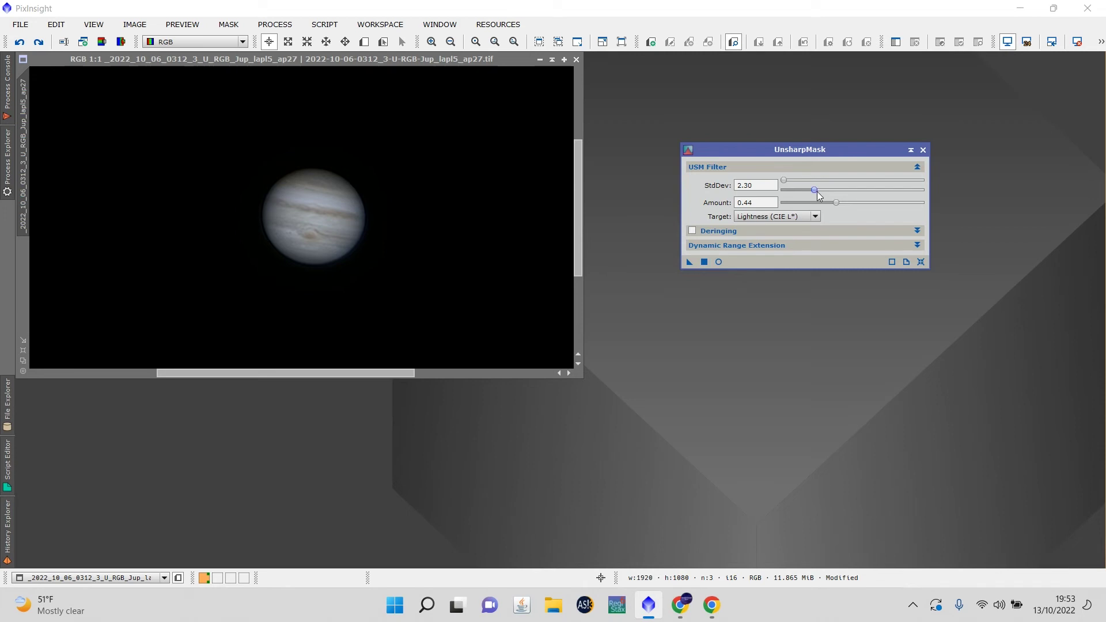
{"action": "left_click_drag", "start_coordinate": [800, 190], "coordinate": [795, 191]}
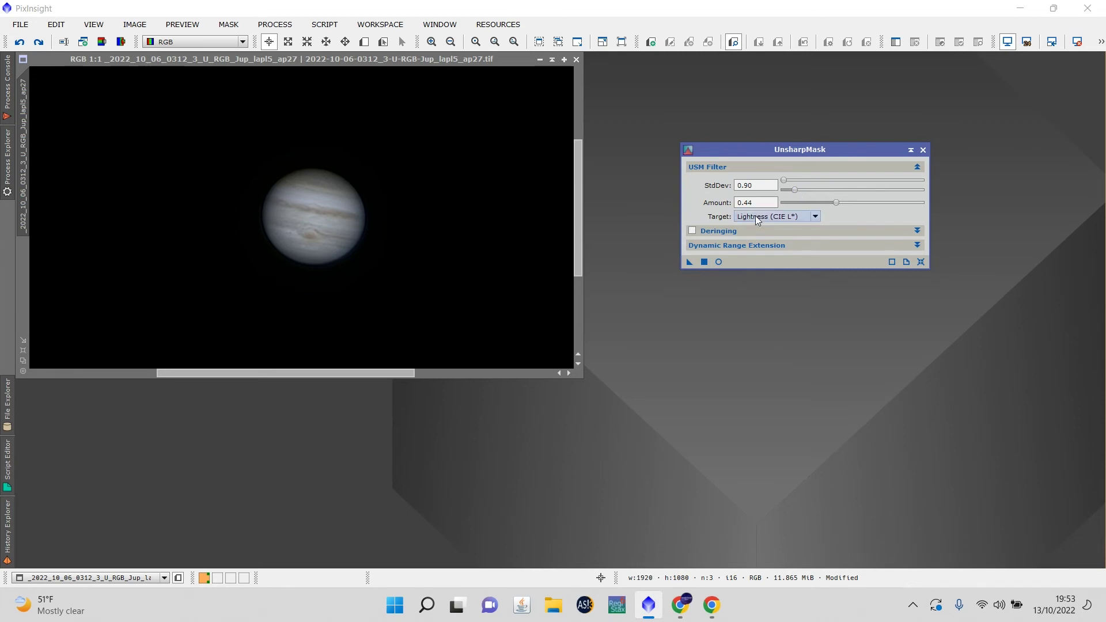
{"action": "left_click", "coordinate": [705, 263]}
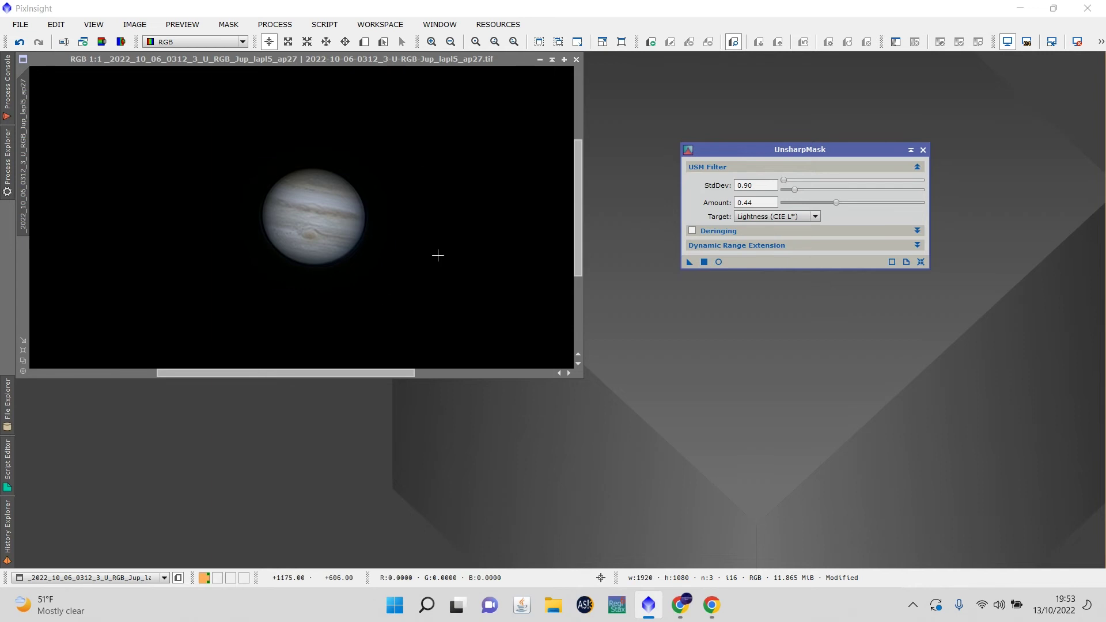
{"action": "left_click", "coordinate": [704, 262]}
Step: Close UnsharpMask and create range_mask with RangeSelection at lower limit 0.02, using live preview
{"action": "left_click", "coordinate": [923, 150]}
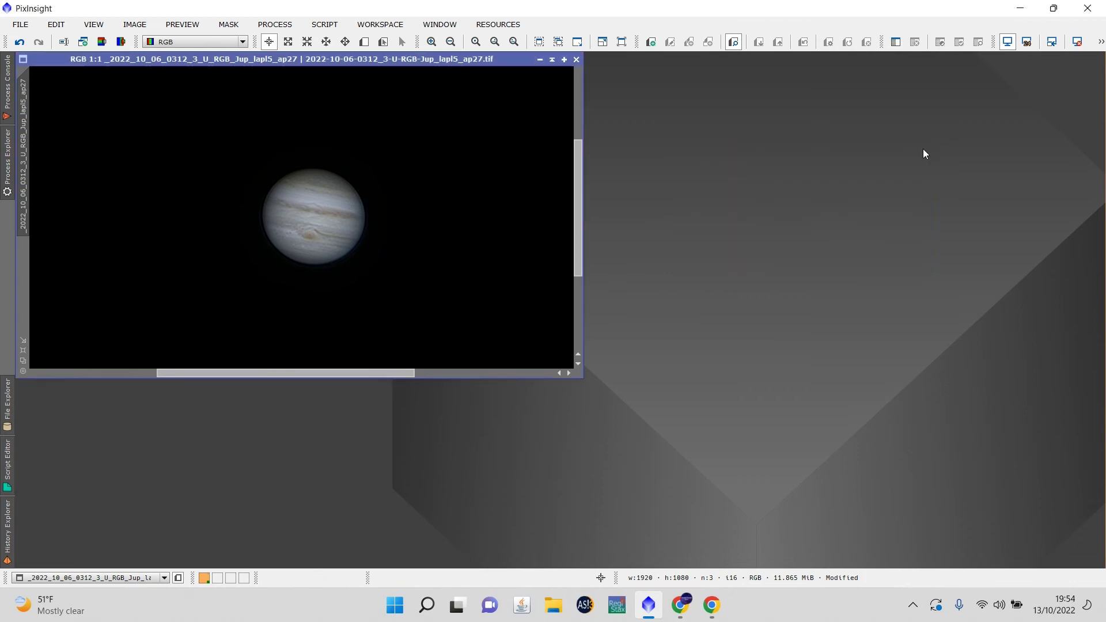
{"action": "left_click", "coordinate": [275, 24]}
{"action": "mouse_move", "coordinate": [468, 12]}
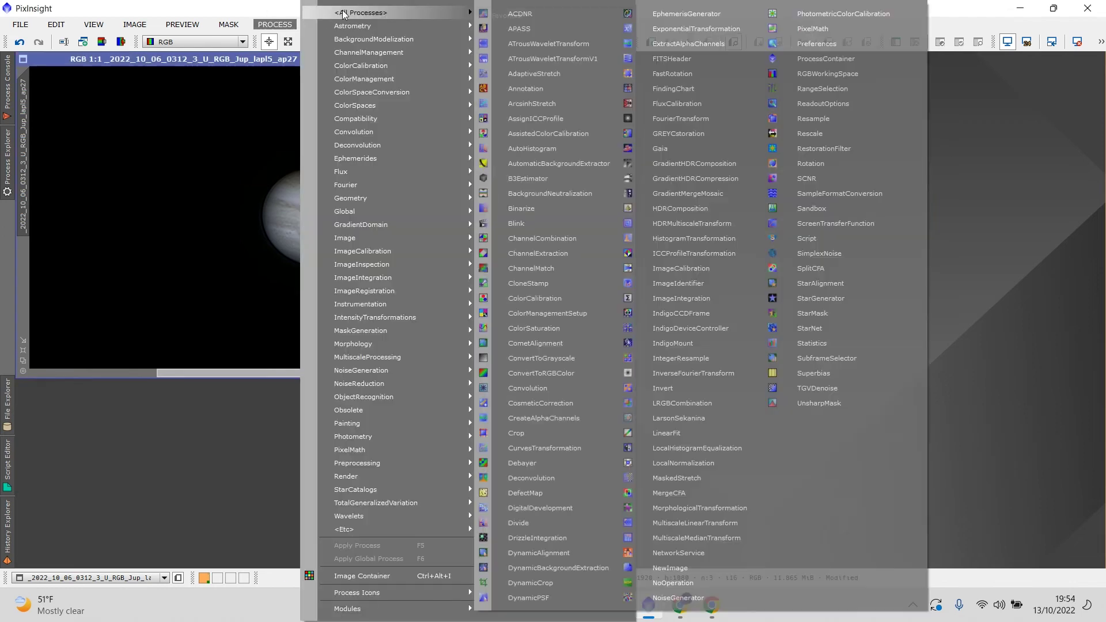
{"action": "left_click", "coordinate": [818, 92]}
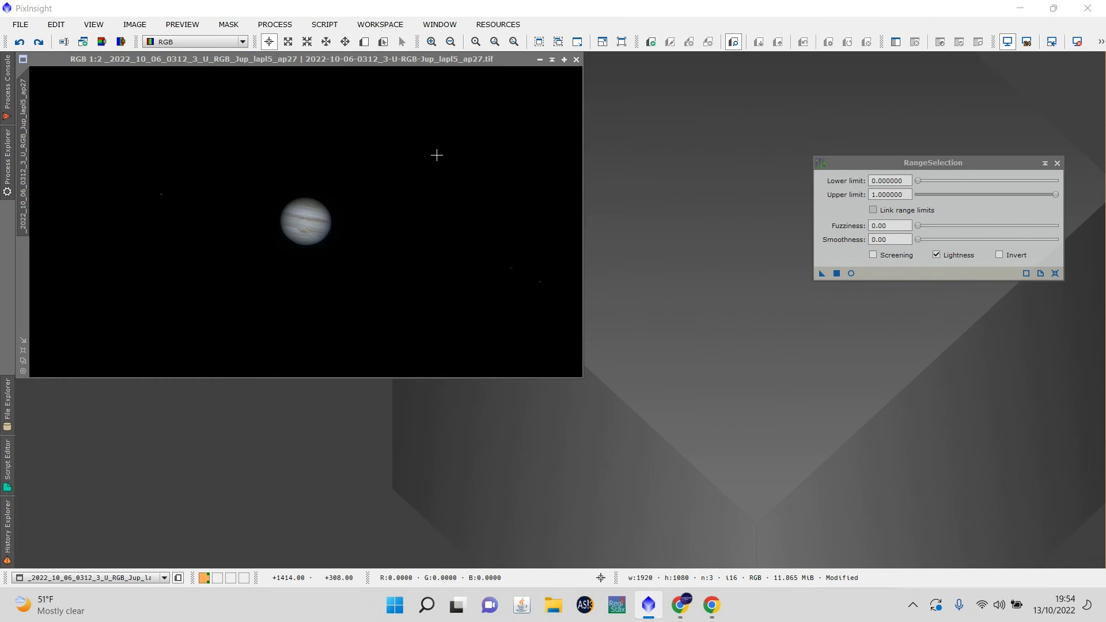
{"action": "left_click", "coordinate": [852, 278]}
{"action": "type", "text": "0.02"}
{"action": "key", "text": "Return"}
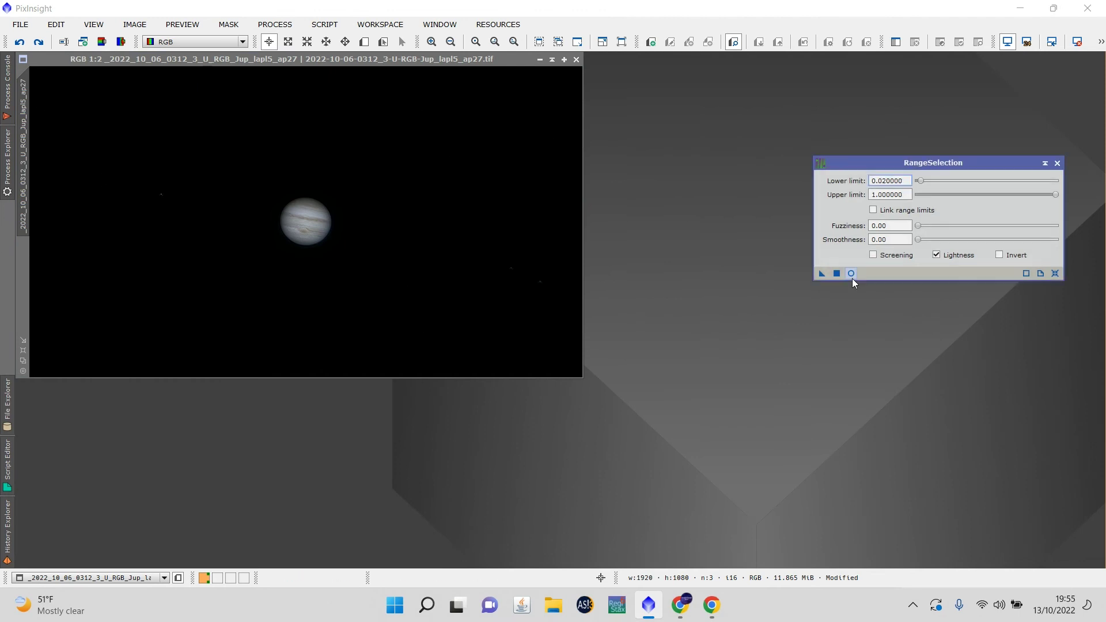
{"action": "left_click", "coordinate": [852, 274]}
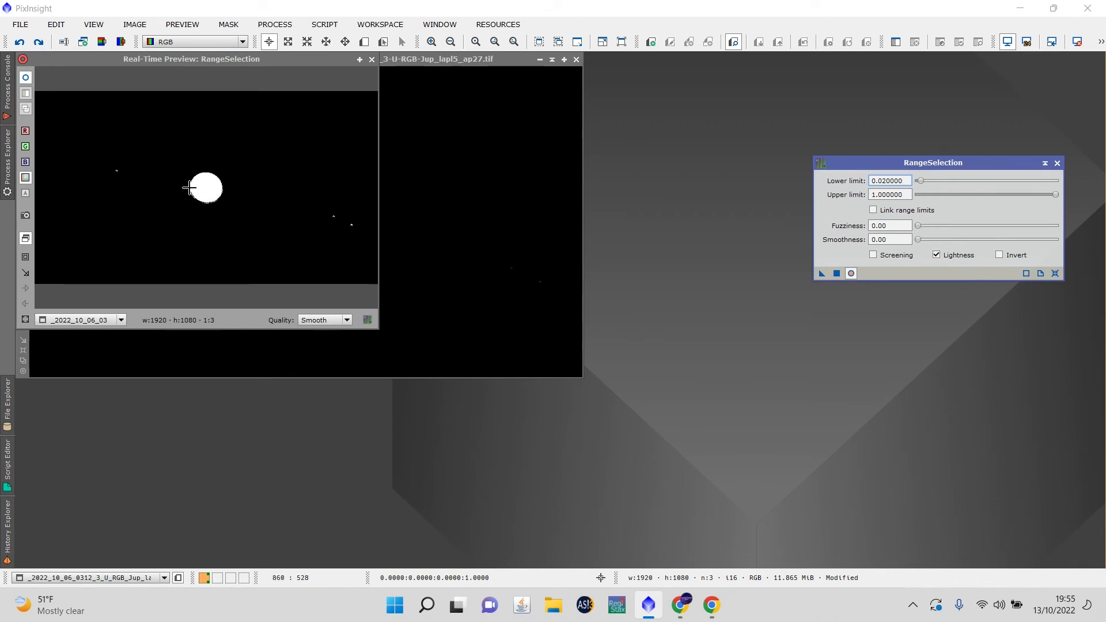
{"action": "left_click_drag", "start_coordinate": [920, 182], "coordinate": [920, 185]}
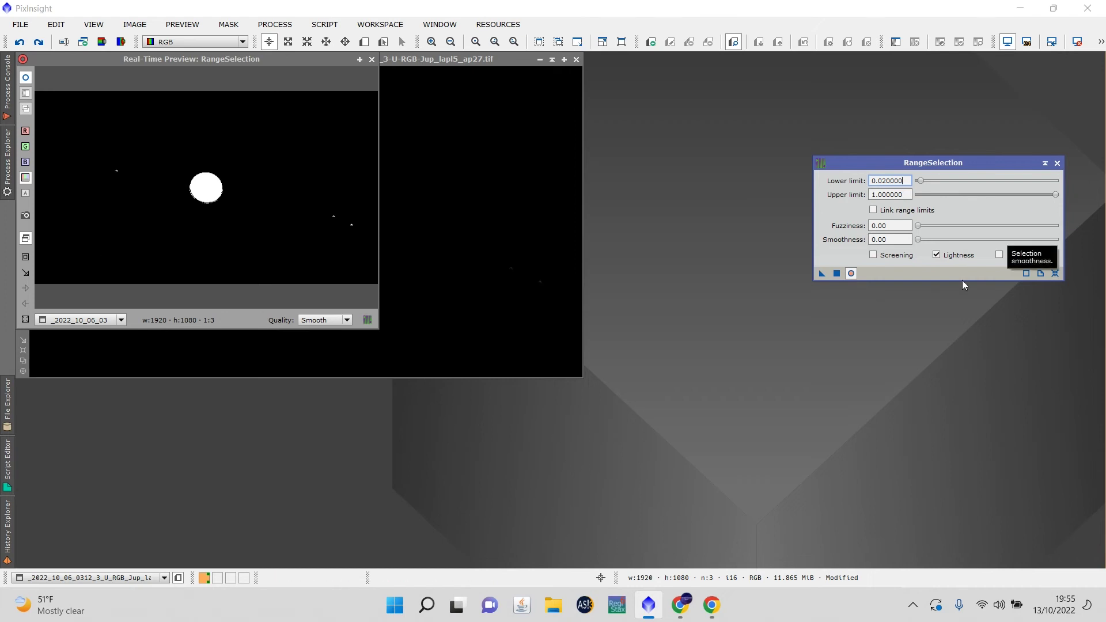
{"action": "left_click", "coordinate": [837, 275]}
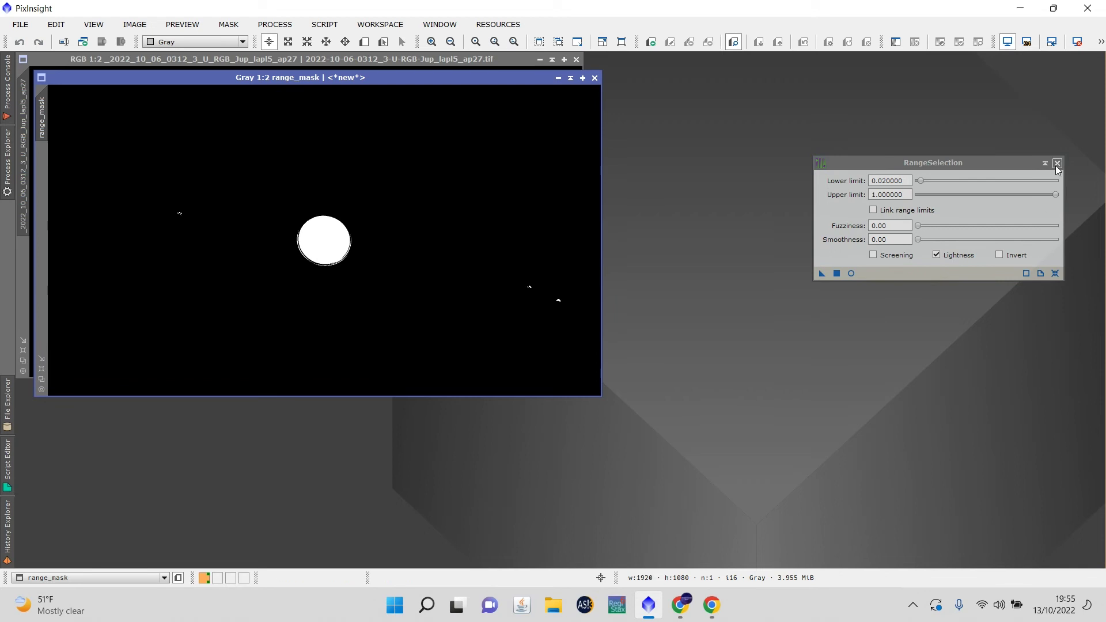
Step: Clone black over the lower-right and upper-left specks in range_mask with CloneStamp and commit
{"action": "left_click", "coordinate": [275, 24]}
{"action": "mouse_move", "coordinate": [438, 12]}
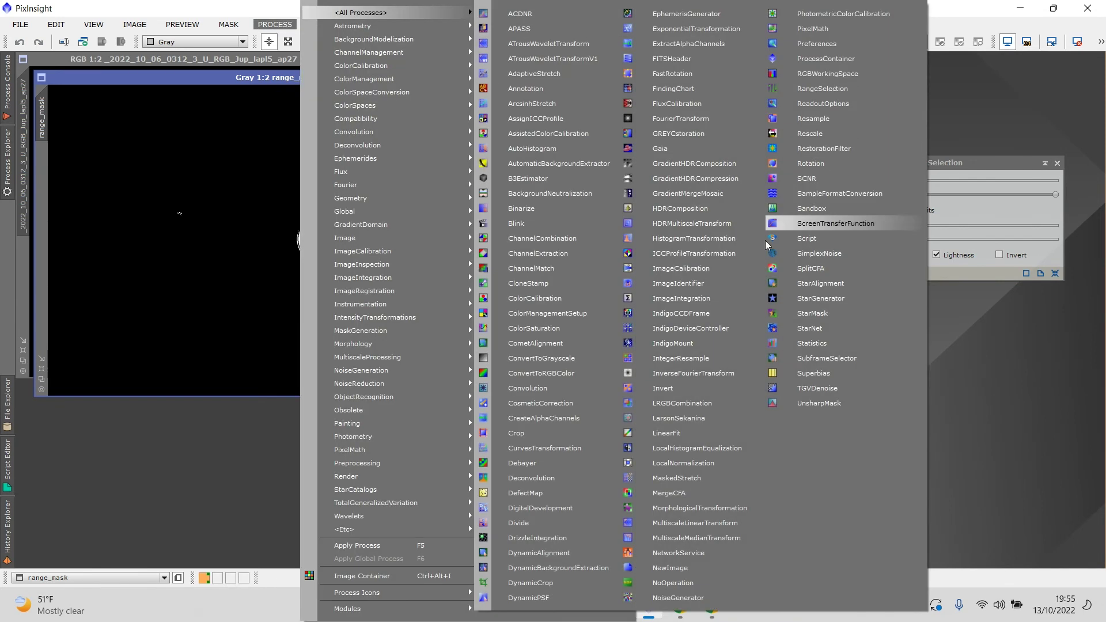
{"action": "left_click", "coordinate": [579, 280]}
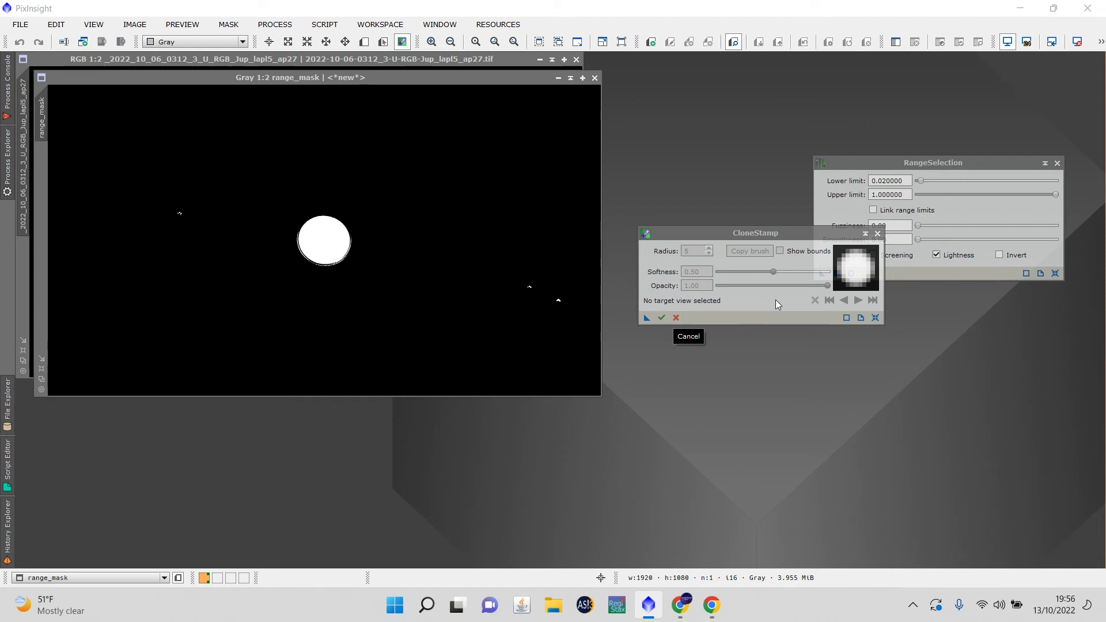
{"action": "left_click", "coordinate": [652, 318]}
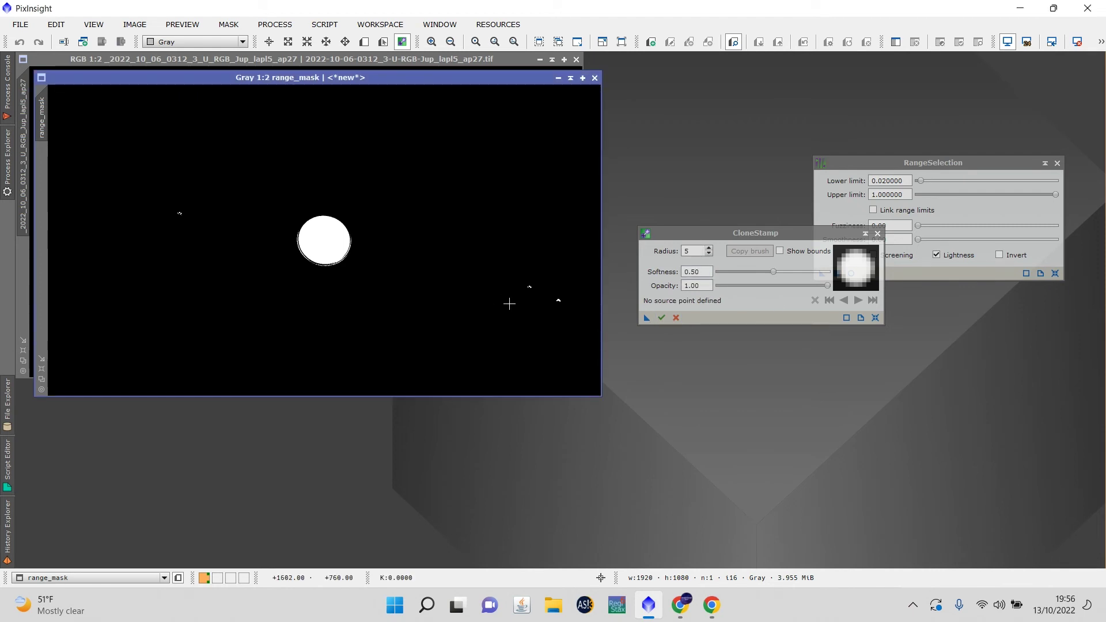
{"action": "left_click", "coordinate": [477, 302], "text": "ctrl"}
{"action": "left_click", "coordinate": [529, 285]}
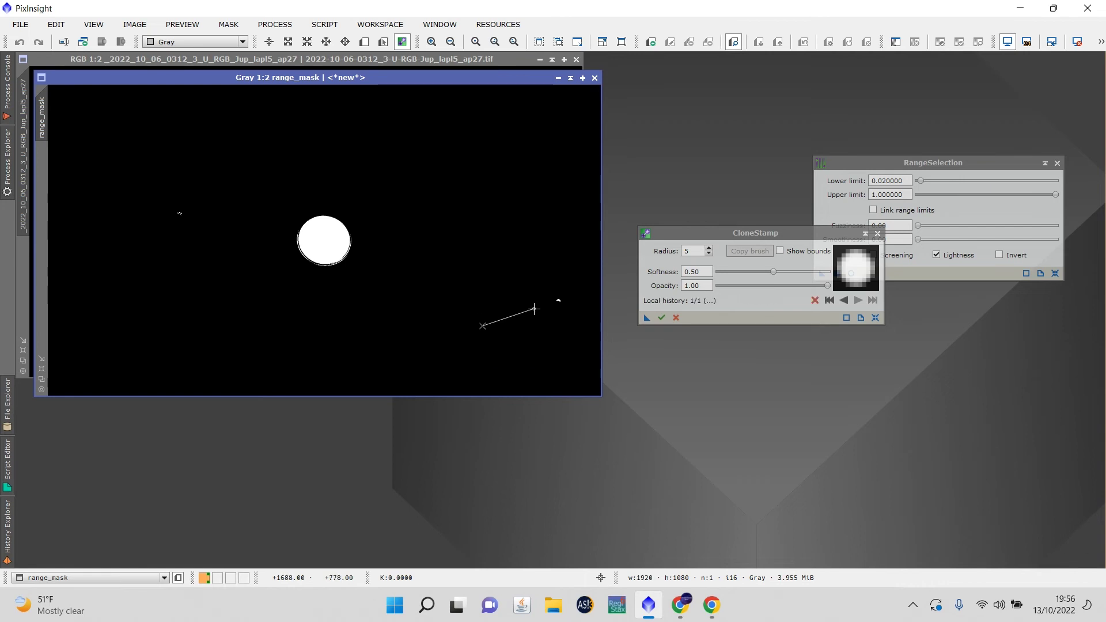
{"action": "left_click_drag", "start_coordinate": [561, 301], "coordinate": [561, 301]}
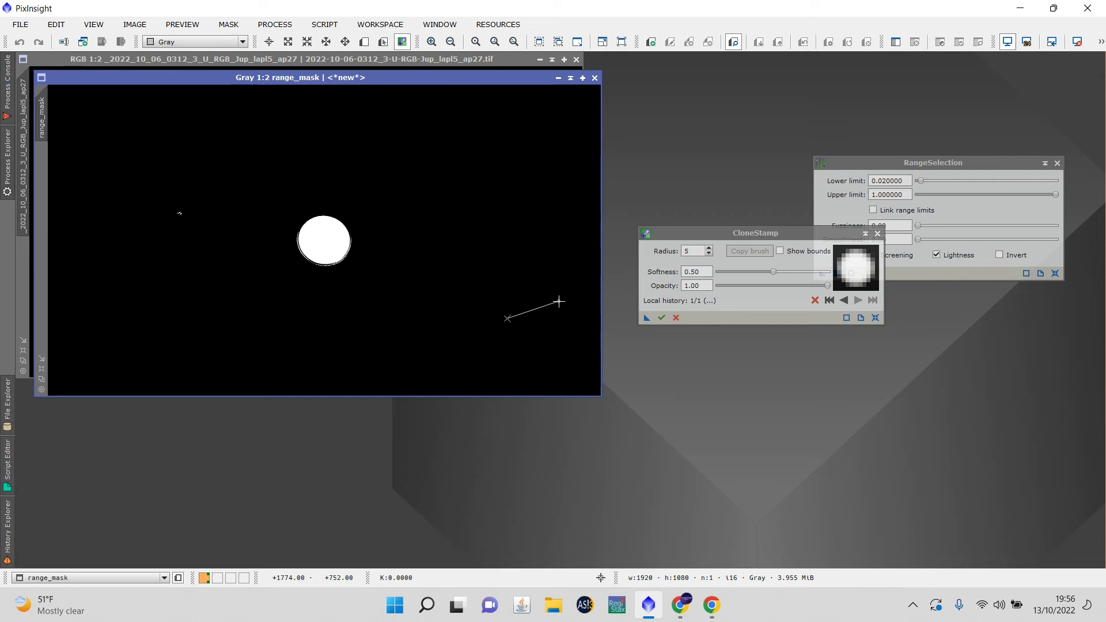
{"action": "left_click", "coordinate": [180, 211]}
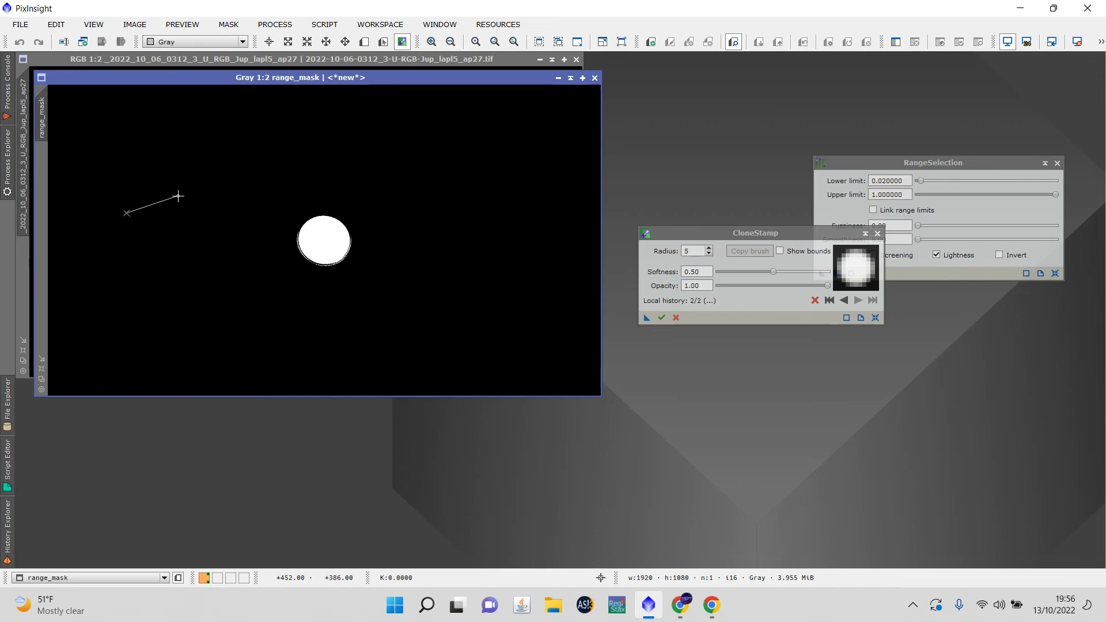
{"action": "left_click", "coordinate": [660, 318]}
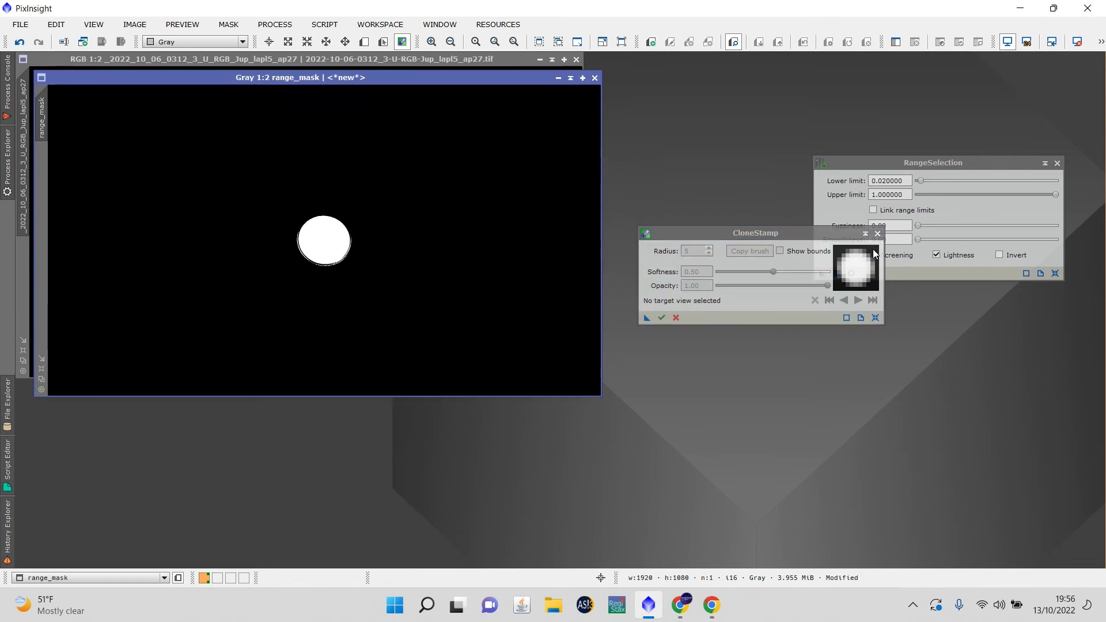
Step: Close CloneStamp and create an inverted range mask, range_mask1, with Jupiter black on white
{"action": "left_click", "coordinate": [877, 233]}
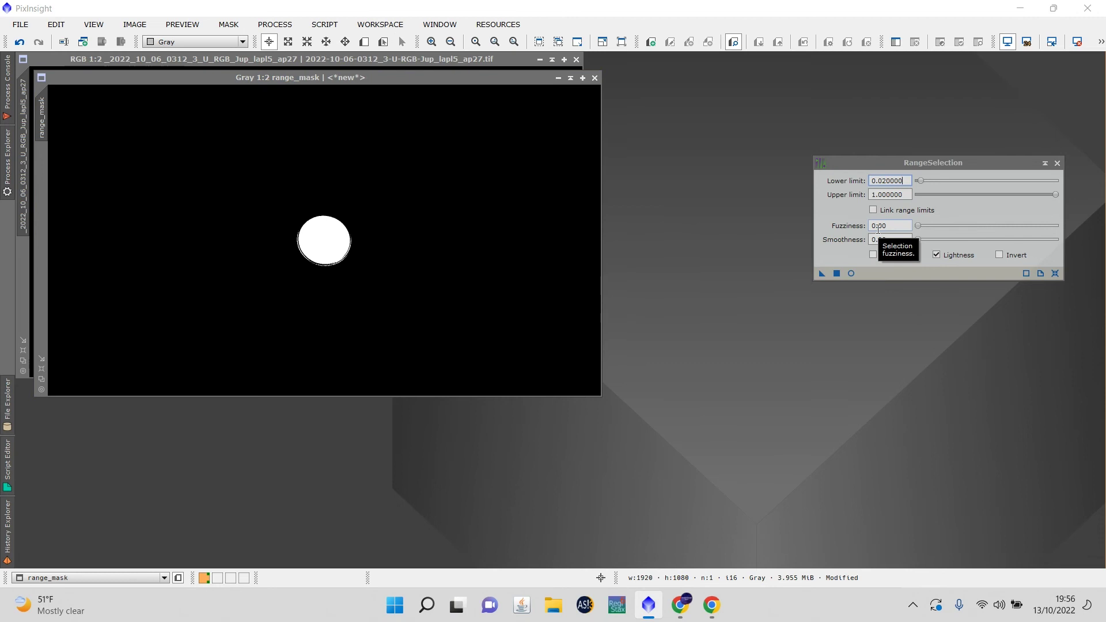
{"action": "left_click", "coordinate": [1000, 256]}
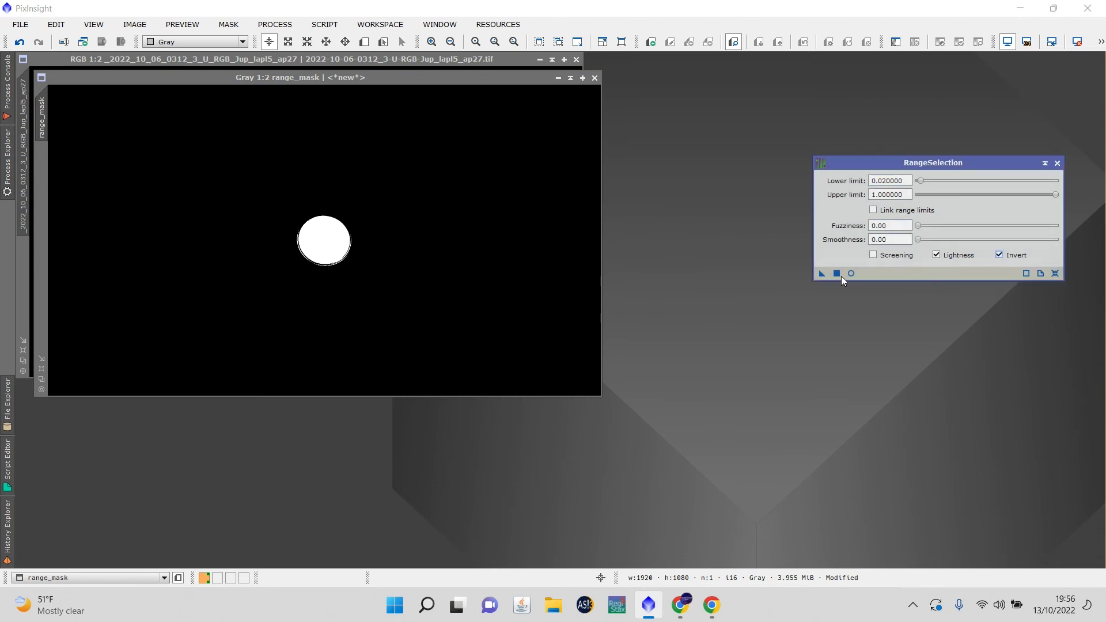
{"action": "left_click", "coordinate": [832, 274]}
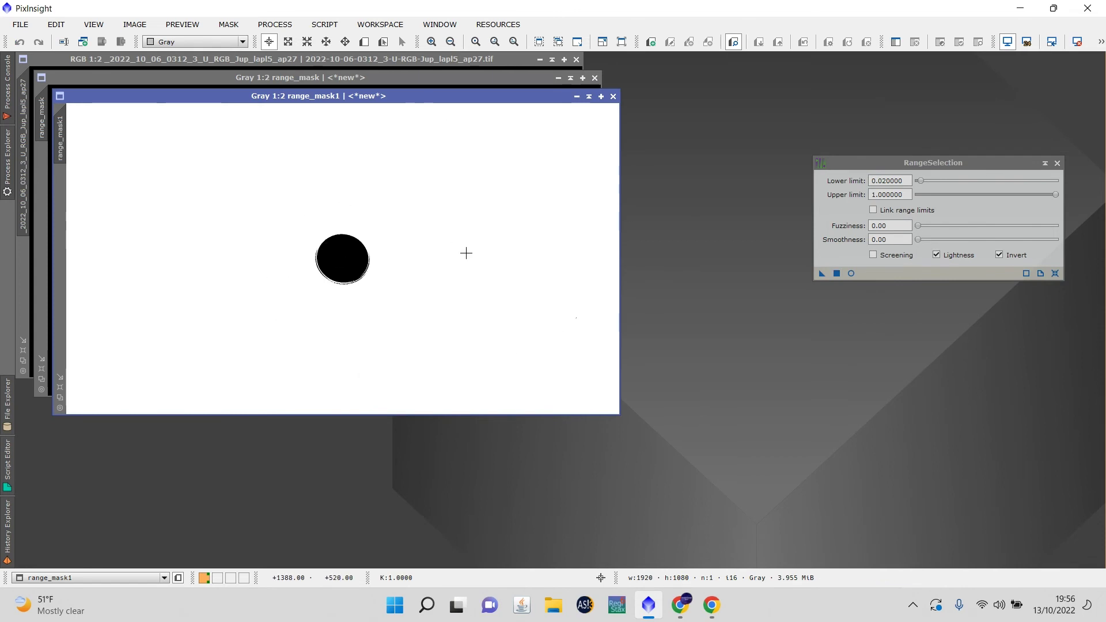
{"action": "left_click_drag", "start_coordinate": [494, 99], "coordinate": [594, 228]}
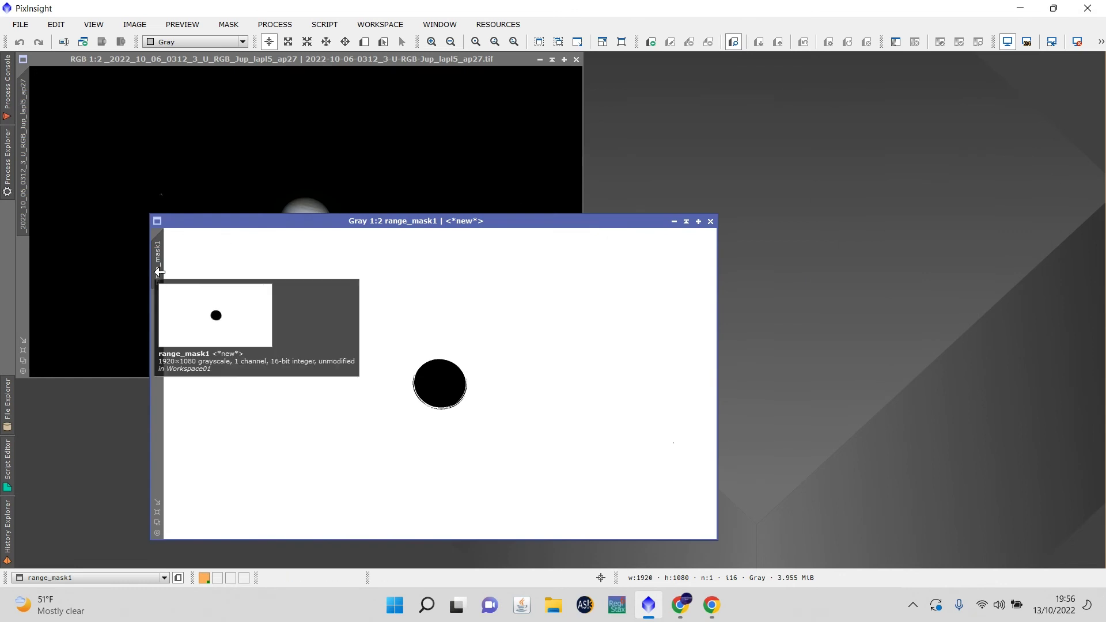
Step: Apply range_mask1 as a mask on the Jupiter image and hide its overlay
{"action": "left_click_drag", "start_coordinate": [160, 272], "coordinate": [29, 279]}
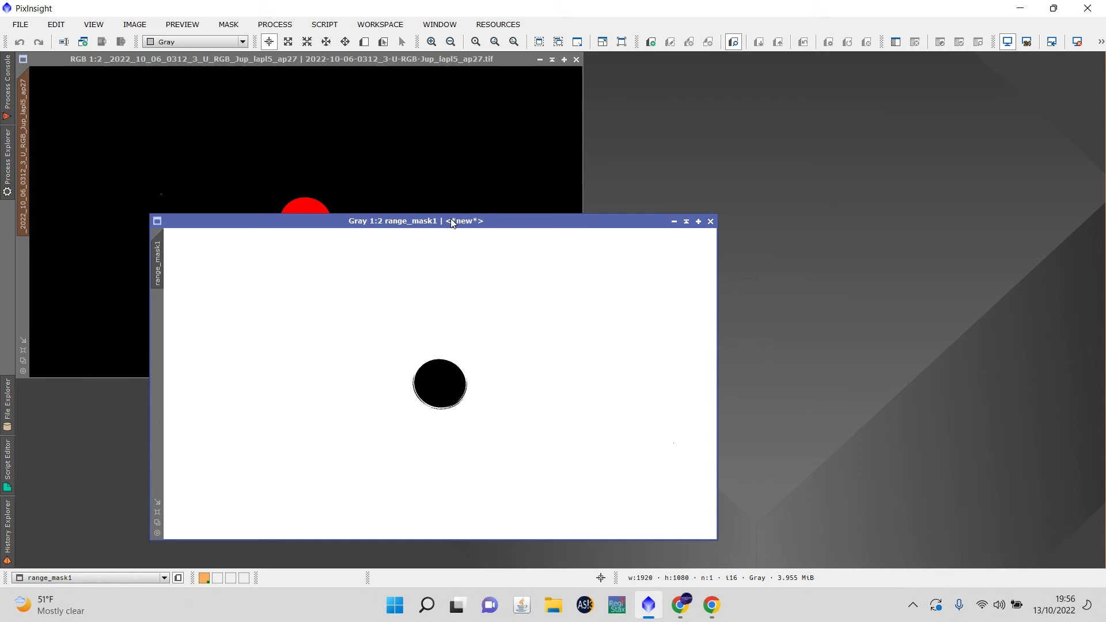
{"action": "left_click", "coordinate": [710, 221]}
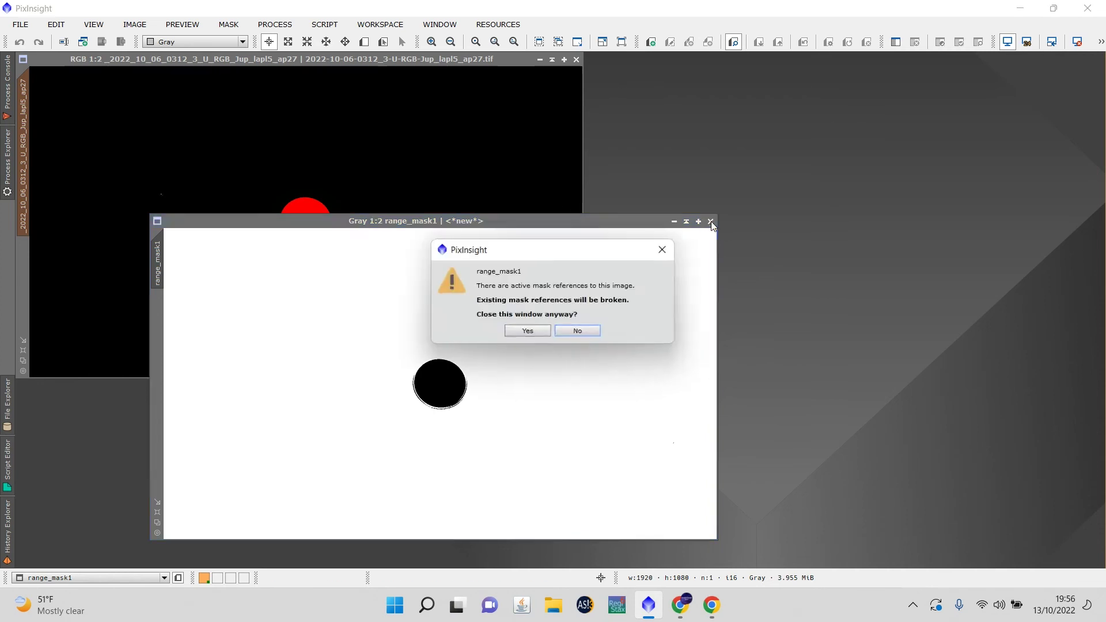
{"action": "left_click", "coordinate": [578, 331]}
{"action": "left_click_drag", "start_coordinate": [546, 220], "coordinate": [815, 72]}
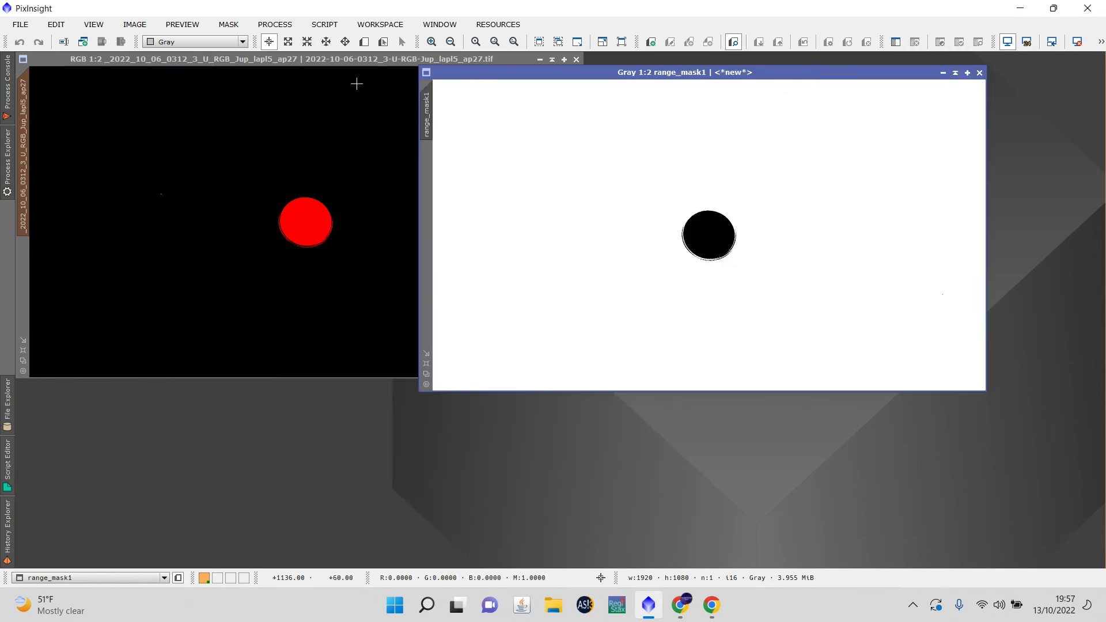
{"action": "left_click_drag", "start_coordinate": [485, 74], "coordinate": [469, 212]}
{"action": "left_click", "coordinate": [374, 177]}
{"action": "key", "text": "ctrl+k"}
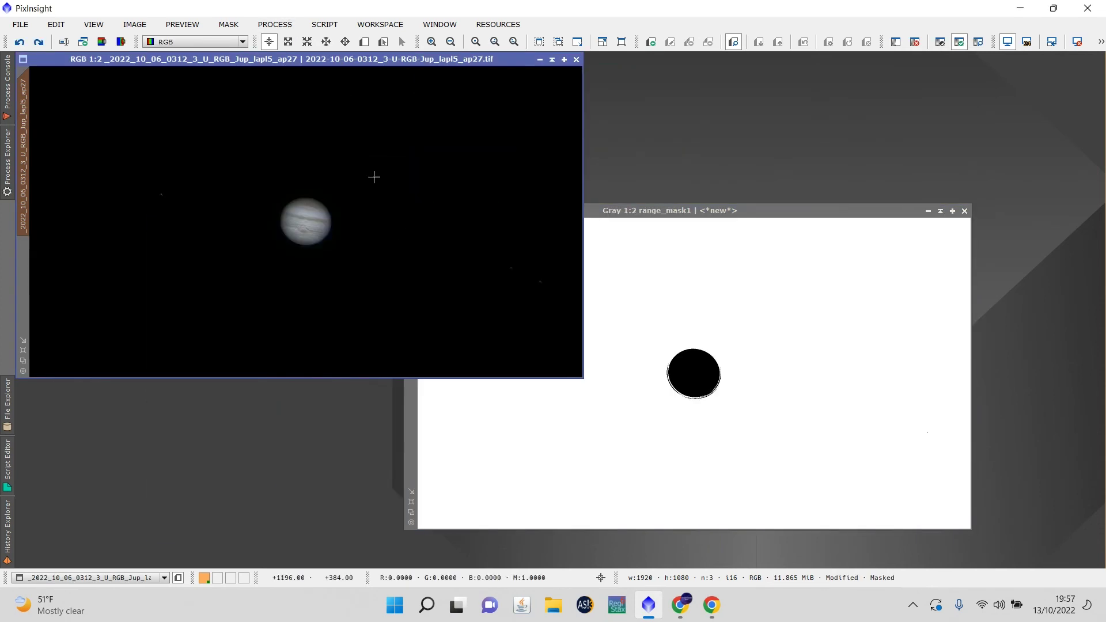
Step: Open HistogramTransformation and target the Jupiter image view
{"action": "left_click", "coordinate": [275, 24]}
{"action": "mouse_move", "coordinate": [464, 14]}
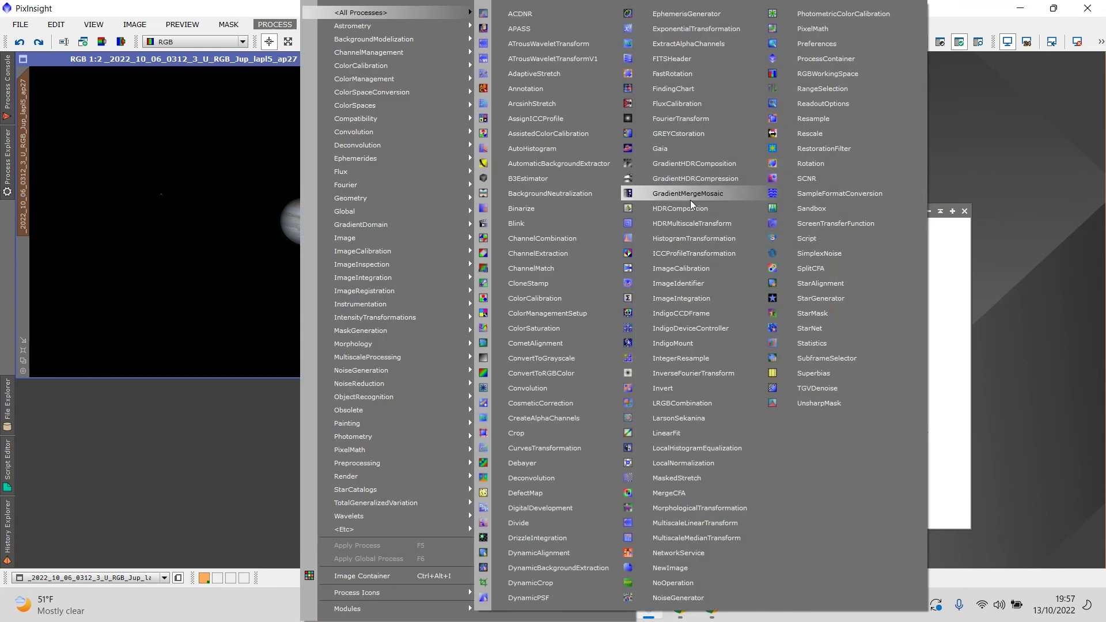
{"action": "left_click", "coordinate": [697, 238]}
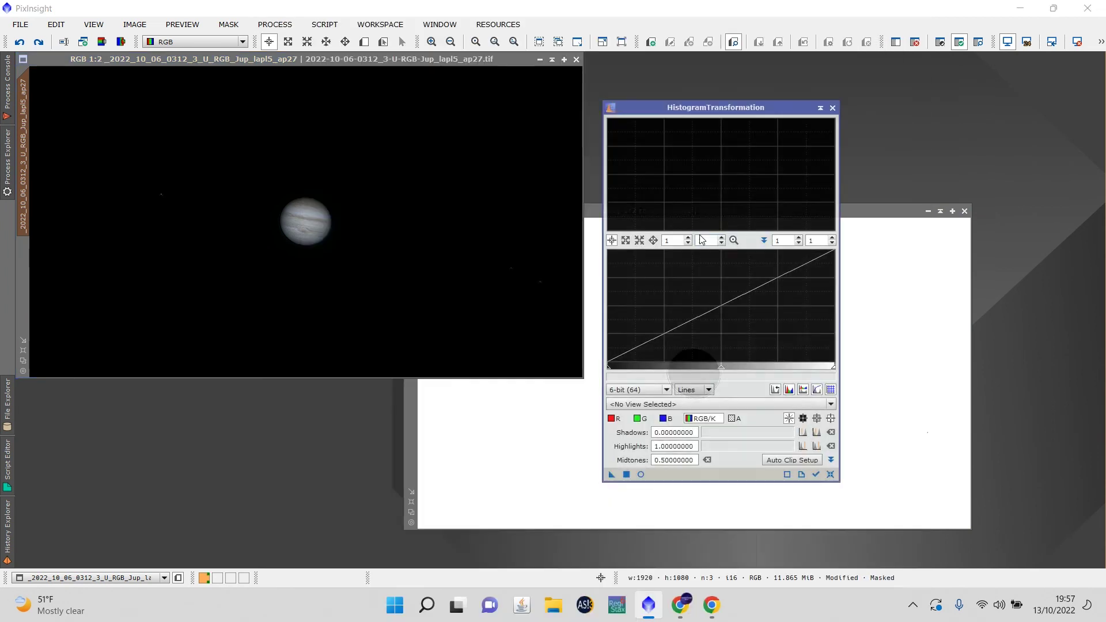
{"action": "left_click", "coordinate": [718, 404]}
{"action": "left_click", "coordinate": [697, 425]}
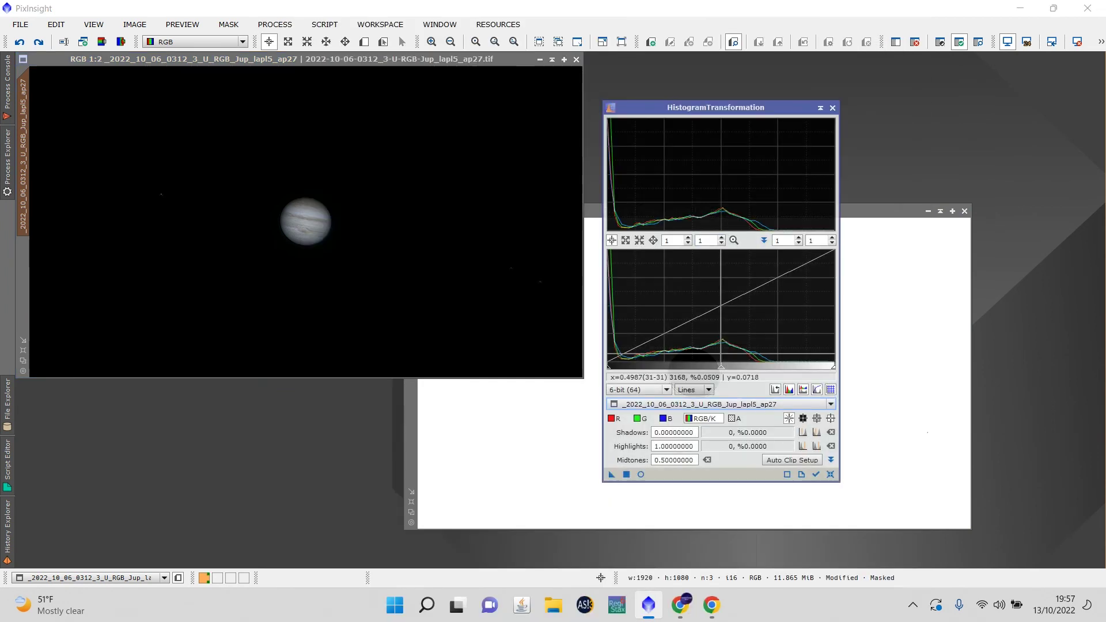
{"action": "left_click", "coordinate": [719, 405]}
{"action": "left_click", "coordinate": [720, 423]}
{"action": "left_click", "coordinate": [719, 404]}
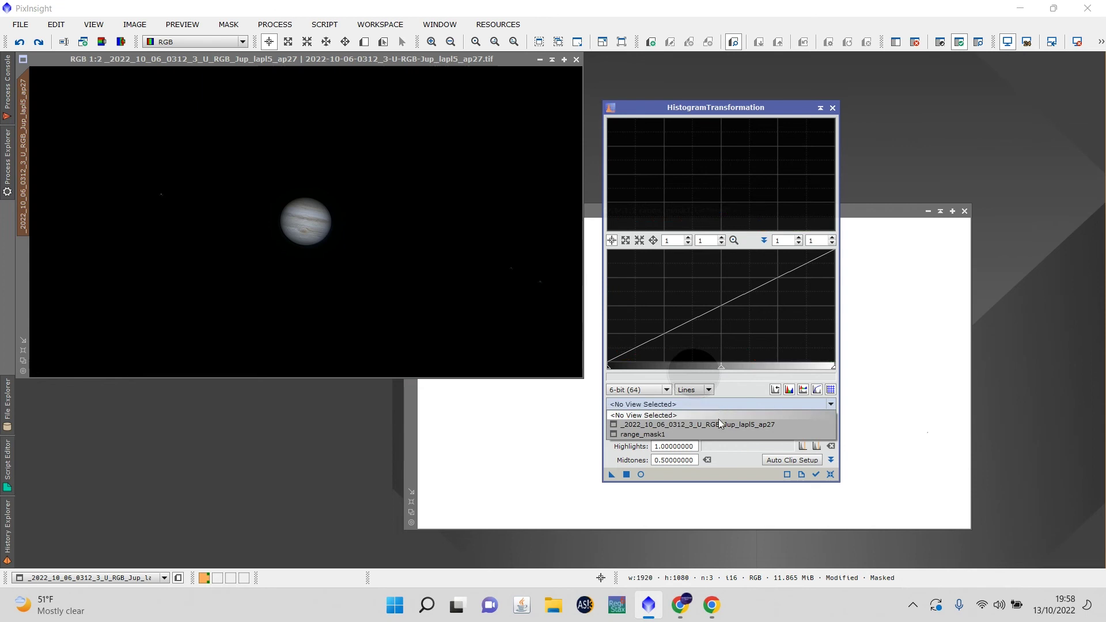
{"action": "left_click", "coordinate": [719, 424]}
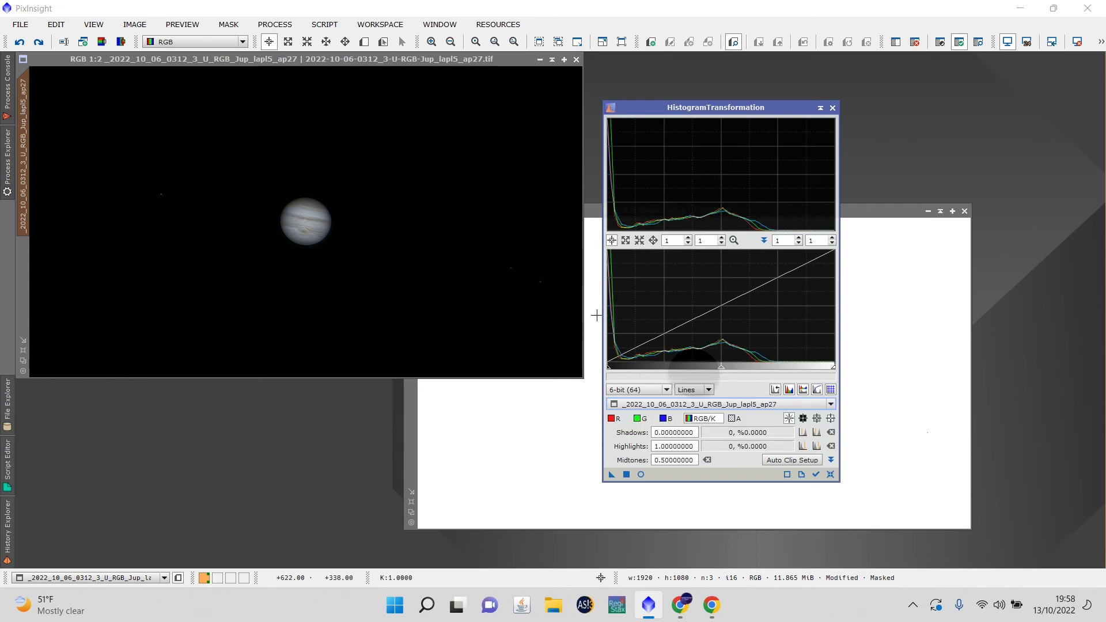
Step: Apply trial stretches, then reset and apply a midtones stretch of 0.31392405 to the masked image
{"action": "left_click", "coordinate": [616, 368]}
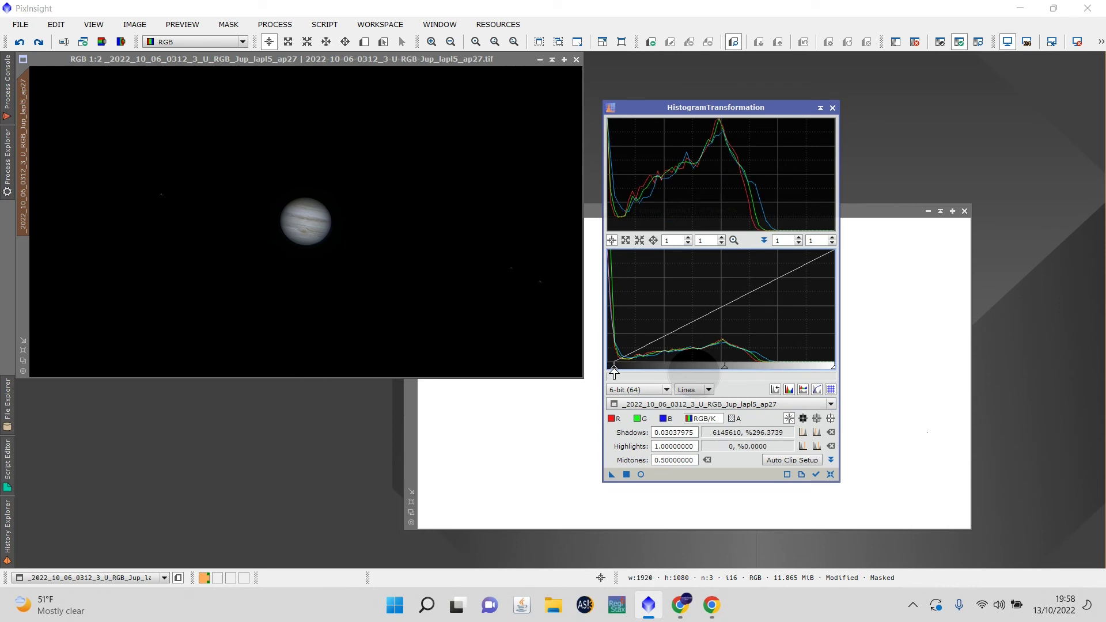
{"action": "left_click", "coordinate": [626, 474]}
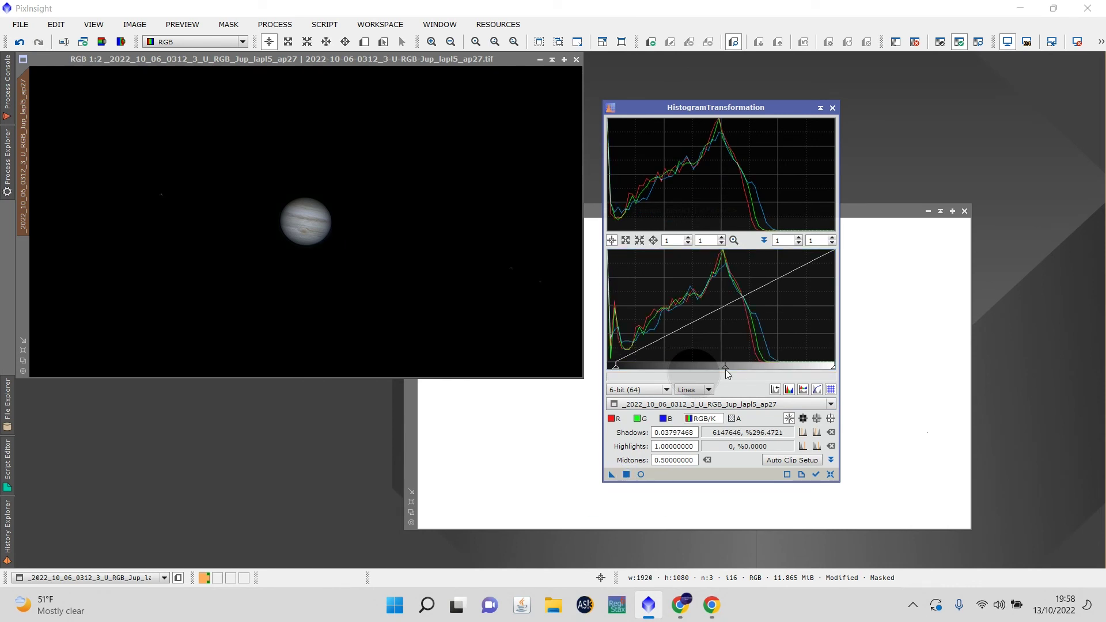
{"action": "left_click_drag", "start_coordinate": [725, 367], "coordinate": [698, 368]}
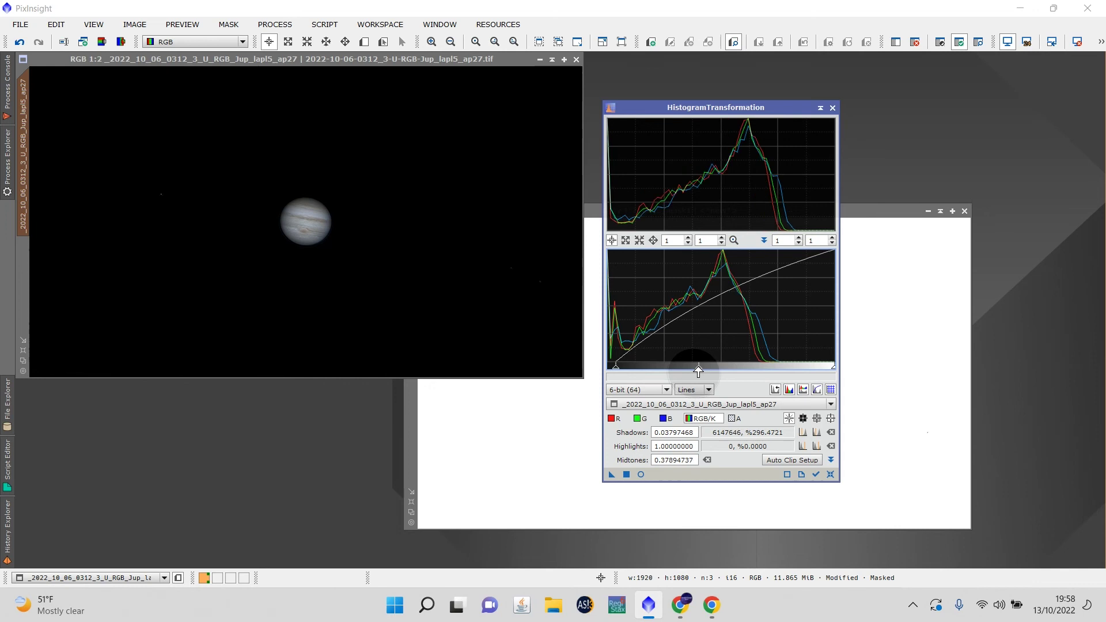
{"action": "left_click", "coordinate": [626, 475]}
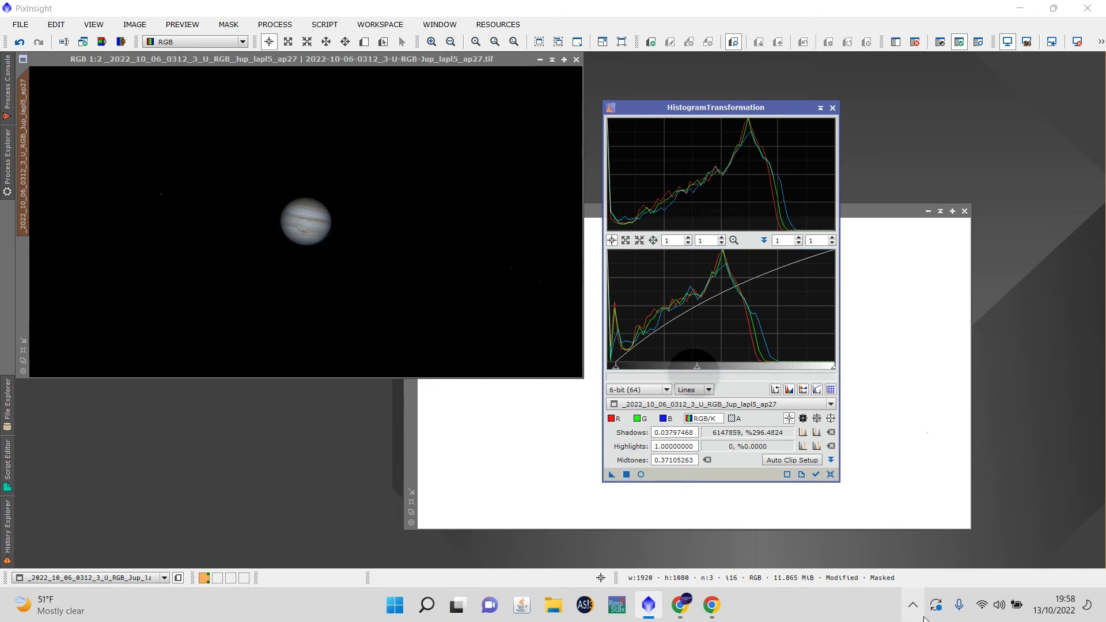
{"action": "left_click", "coordinate": [830, 475]}
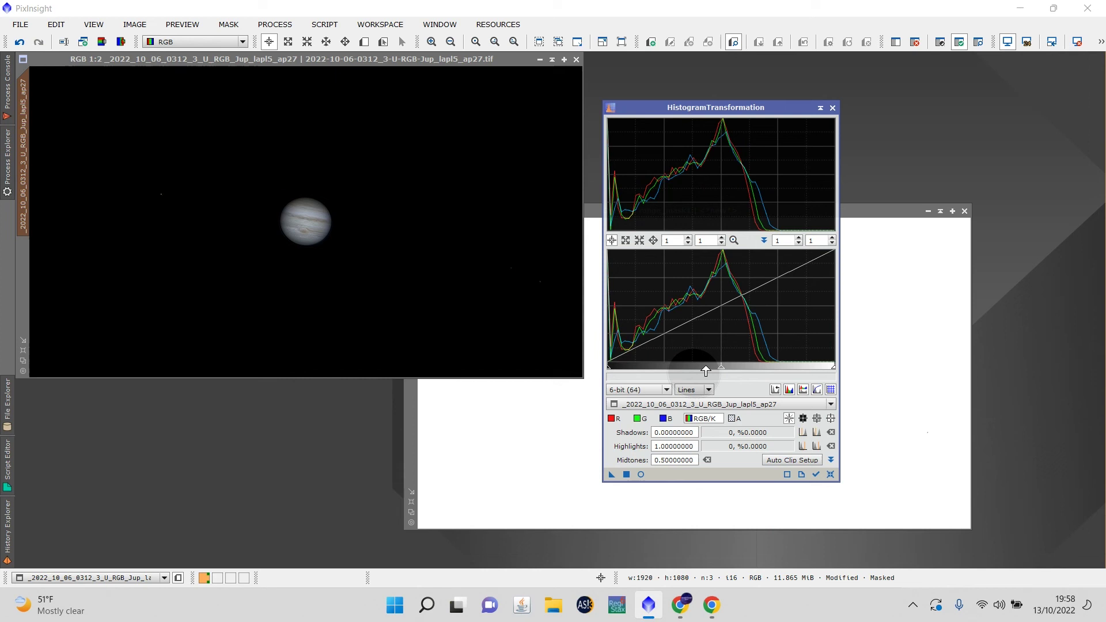
{"action": "left_click_drag", "start_coordinate": [721, 368], "coordinate": [678, 369]}
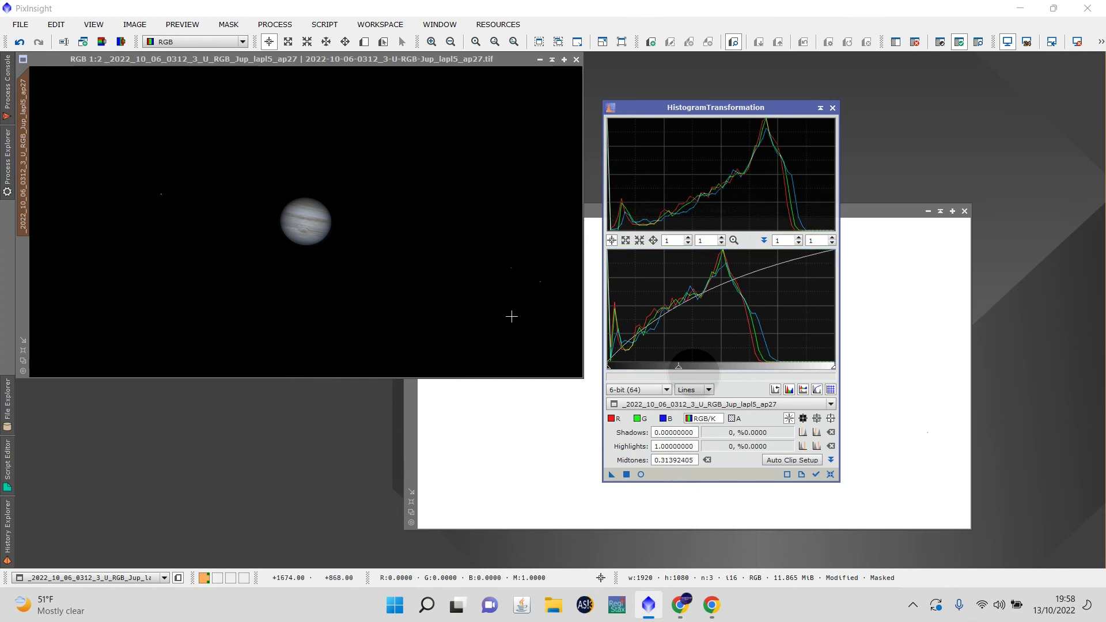
{"action": "left_click", "coordinate": [627, 475]}
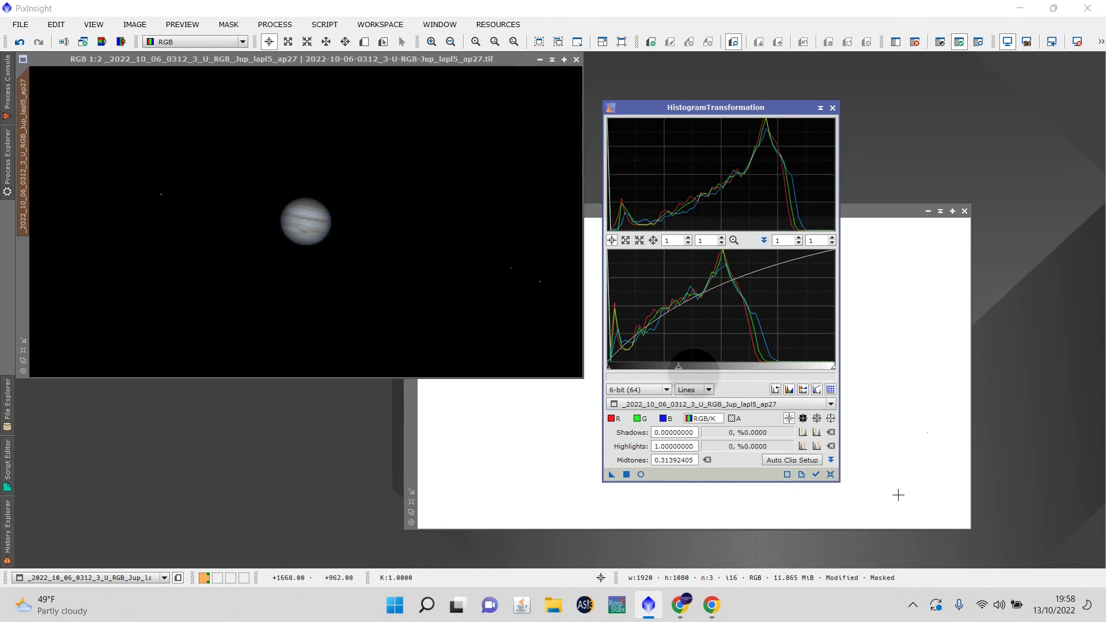
Step: Reset the histogram and raise shadows to about 0.025, then 0.104, previewing the masked stretch
{"action": "left_click", "coordinate": [830, 475]}
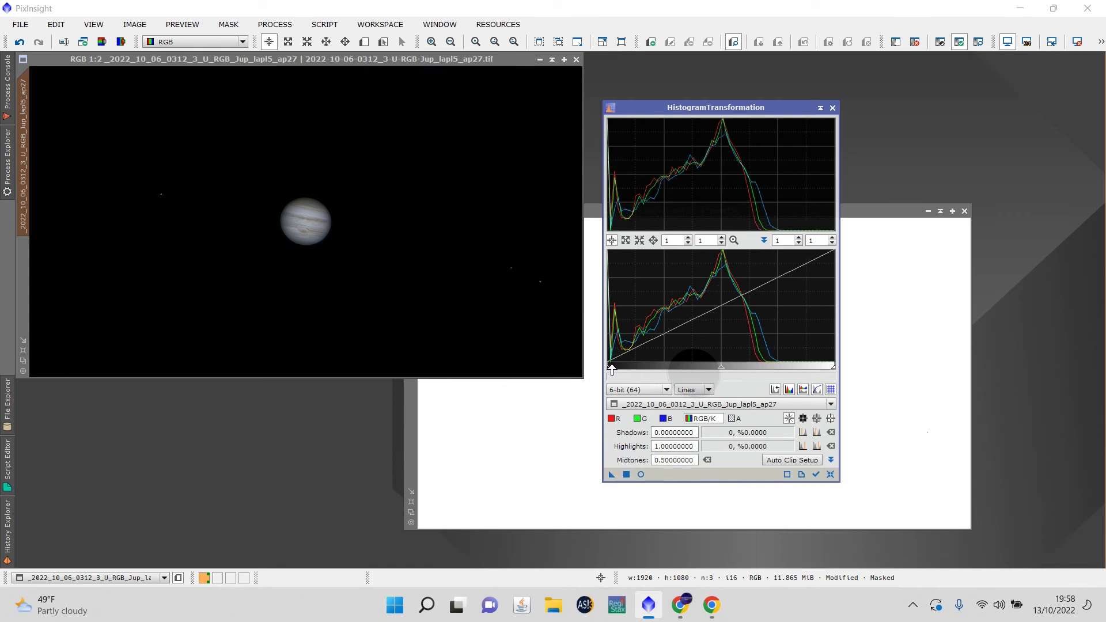
{"action": "left_click_drag", "start_coordinate": [609, 367], "coordinate": [615, 370]}
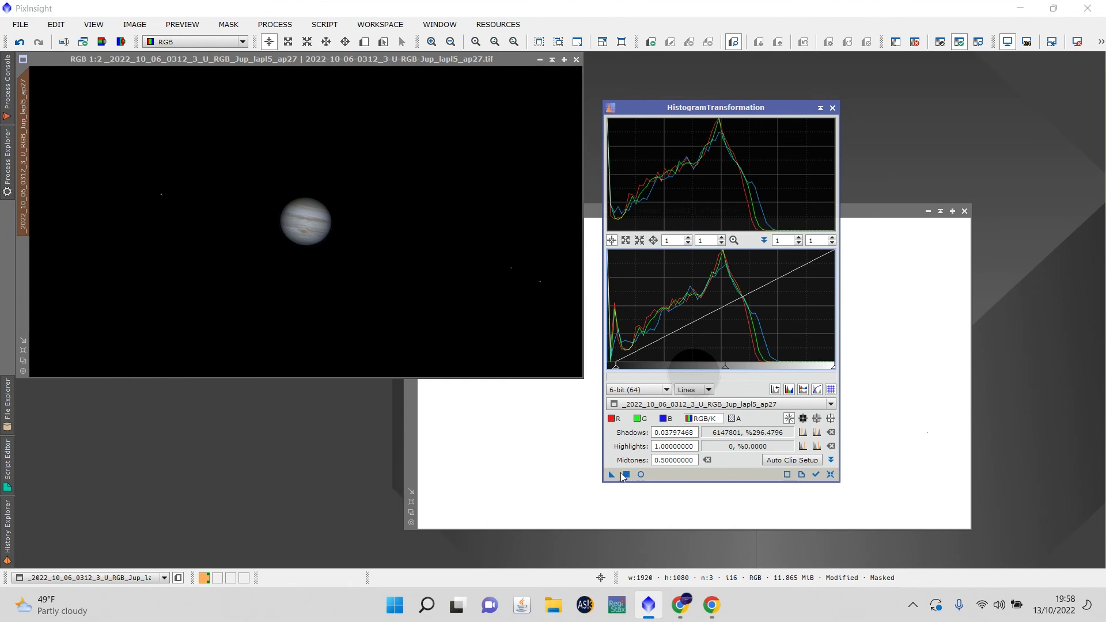
{"action": "left_click", "coordinate": [624, 475]}
{"action": "scroll", "coordinate": [129, 173], "scroll_direction": "up", "scroll_amount": 1}
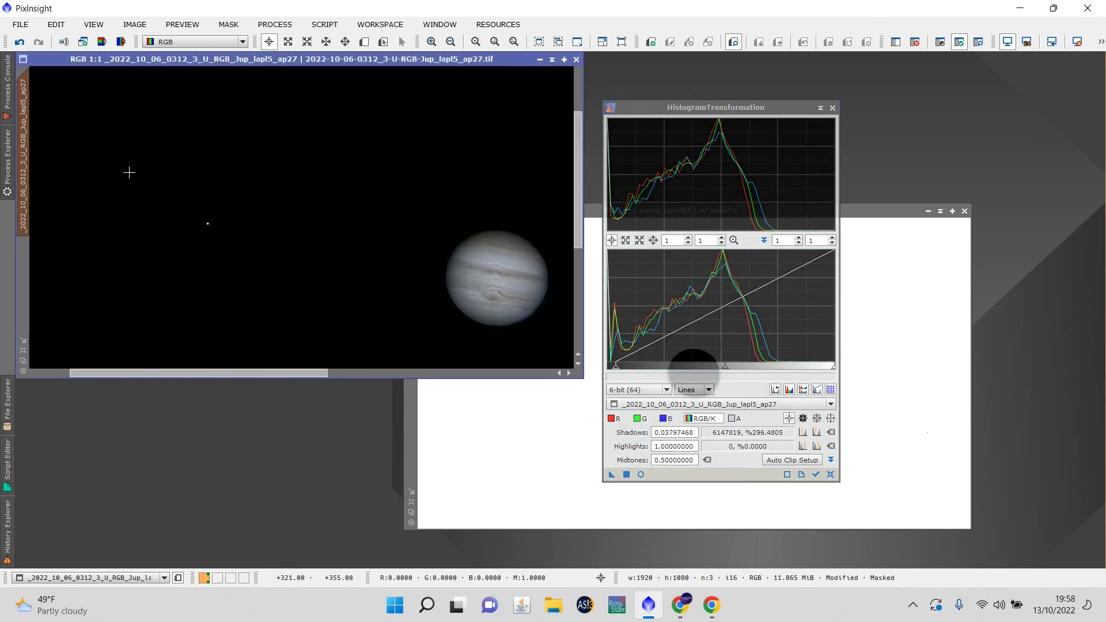
{"action": "scroll", "coordinate": [185, 214], "scroll_direction": "up", "scroll_amount": 1}
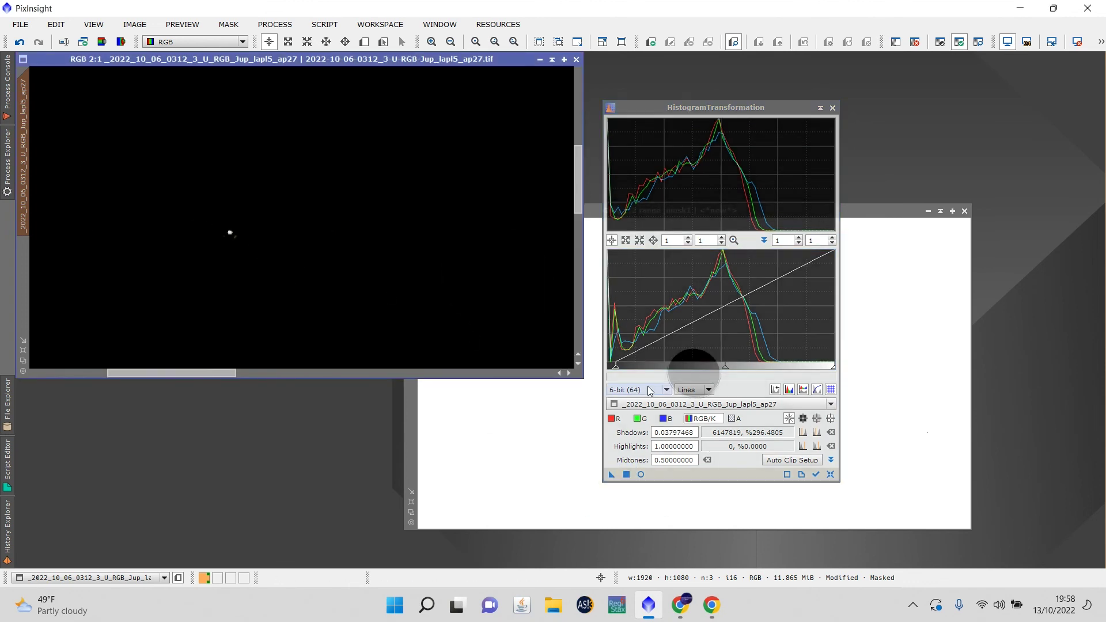
{"action": "left_click_drag", "start_coordinate": [621, 376], "coordinate": [632, 374]}
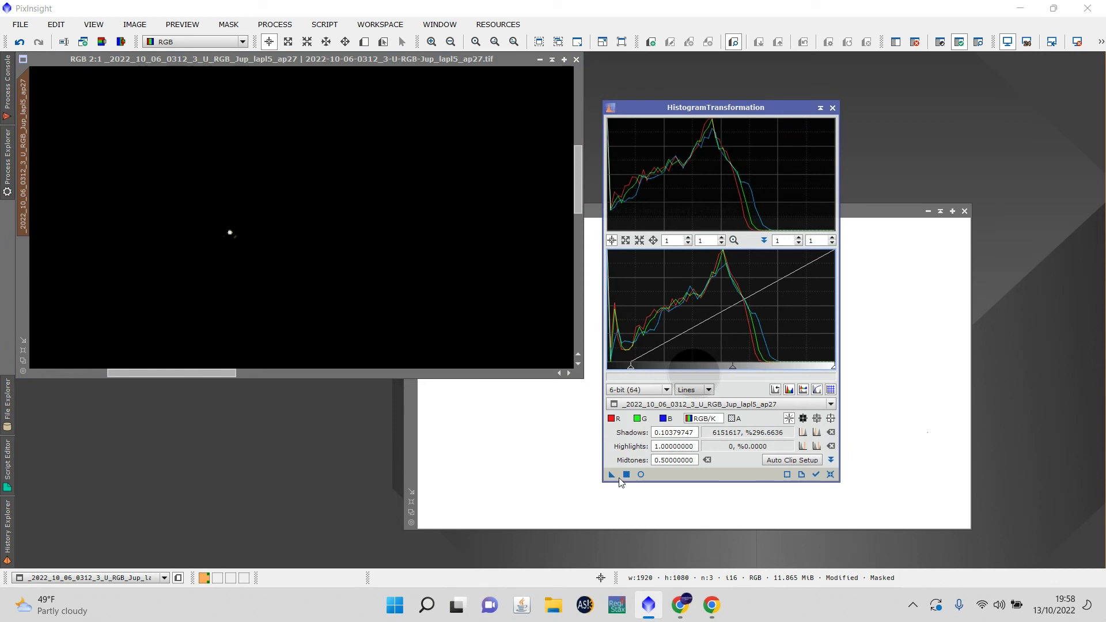
{"action": "left_click", "coordinate": [627, 475]}
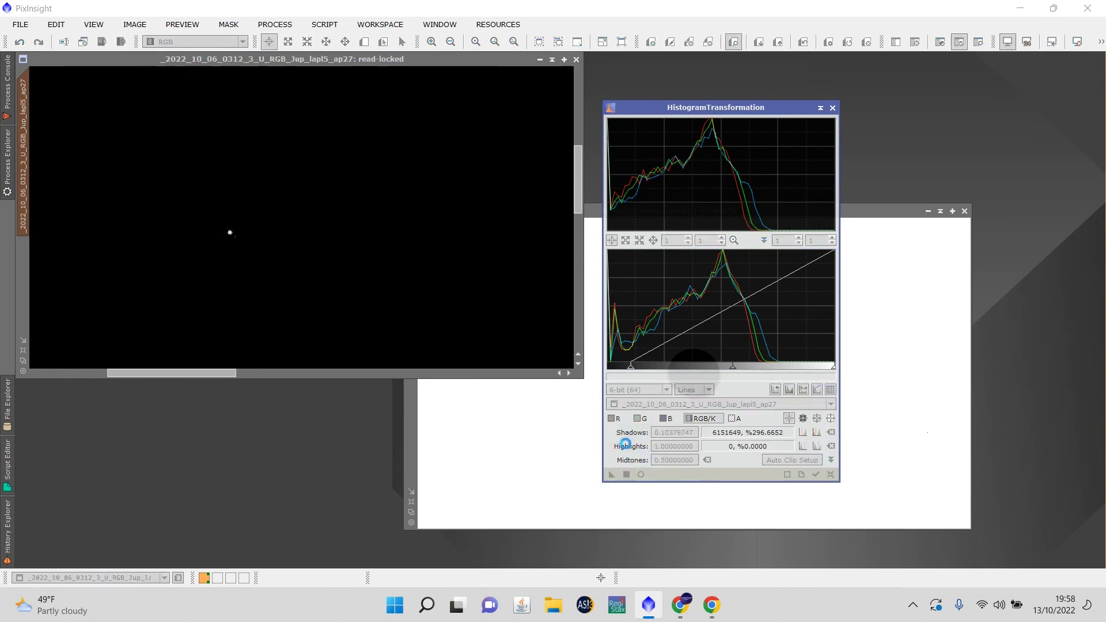
{"action": "scroll", "coordinate": [209, 208], "scroll_direction": "up", "scroll_amount": 1}
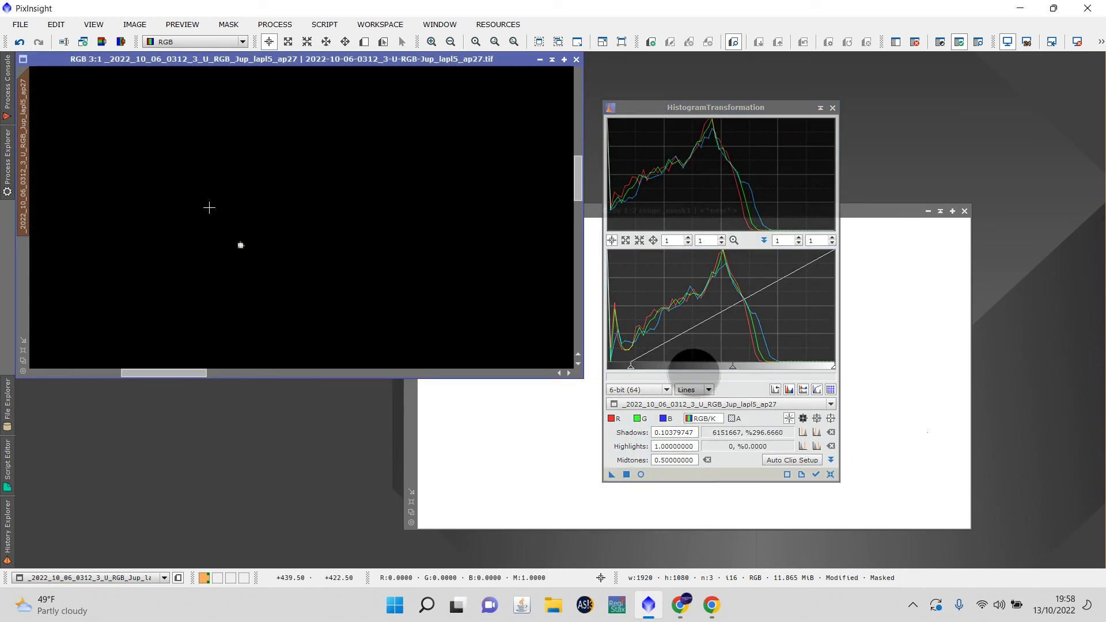
{"action": "scroll", "coordinate": [211, 212], "scroll_direction": "down", "scroll_amount": 3}
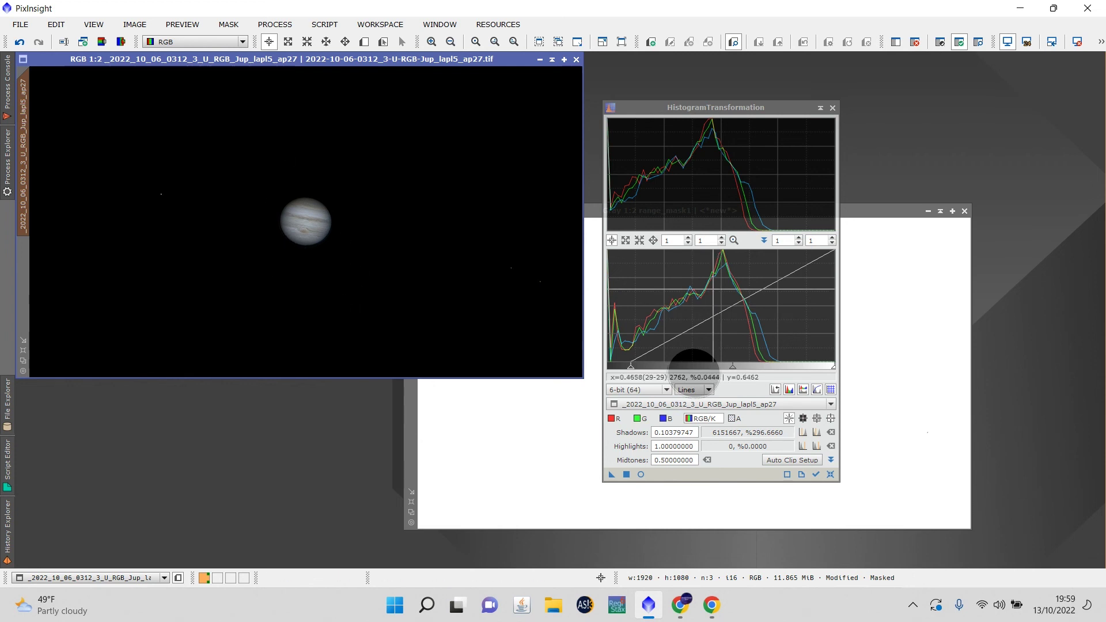
Step: Close HistogramTransformation, check the mask menu, and boost Jupiter's colour saturation by 0.5
{"action": "left_click", "coordinate": [832, 108]}
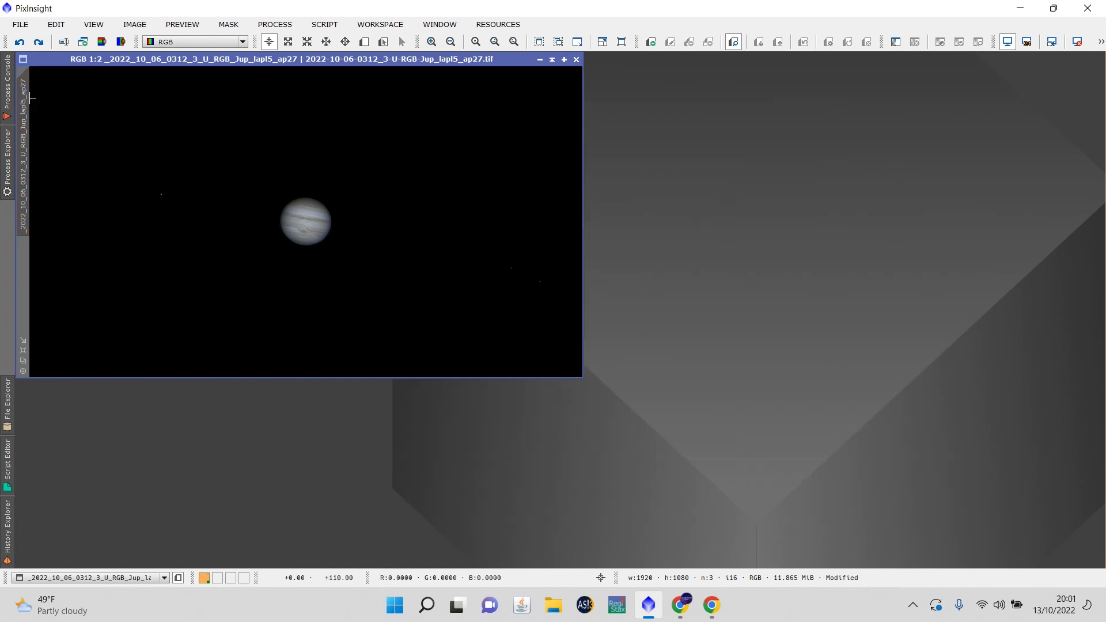
{"action": "left_click", "coordinate": [234, 24]}
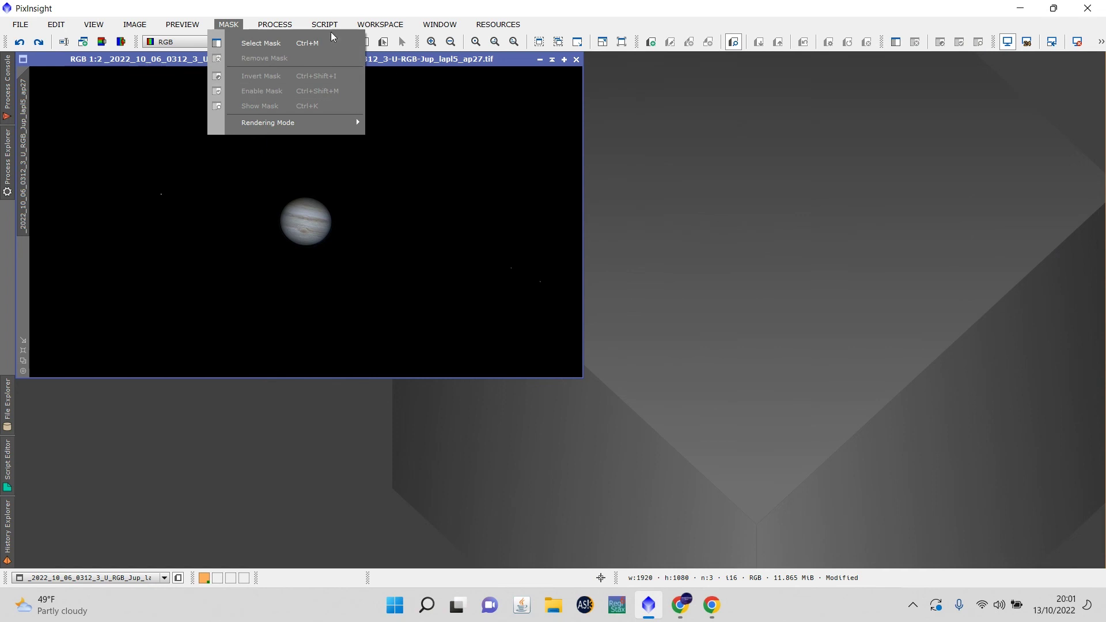
{"action": "left_click", "coordinate": [276, 24]}
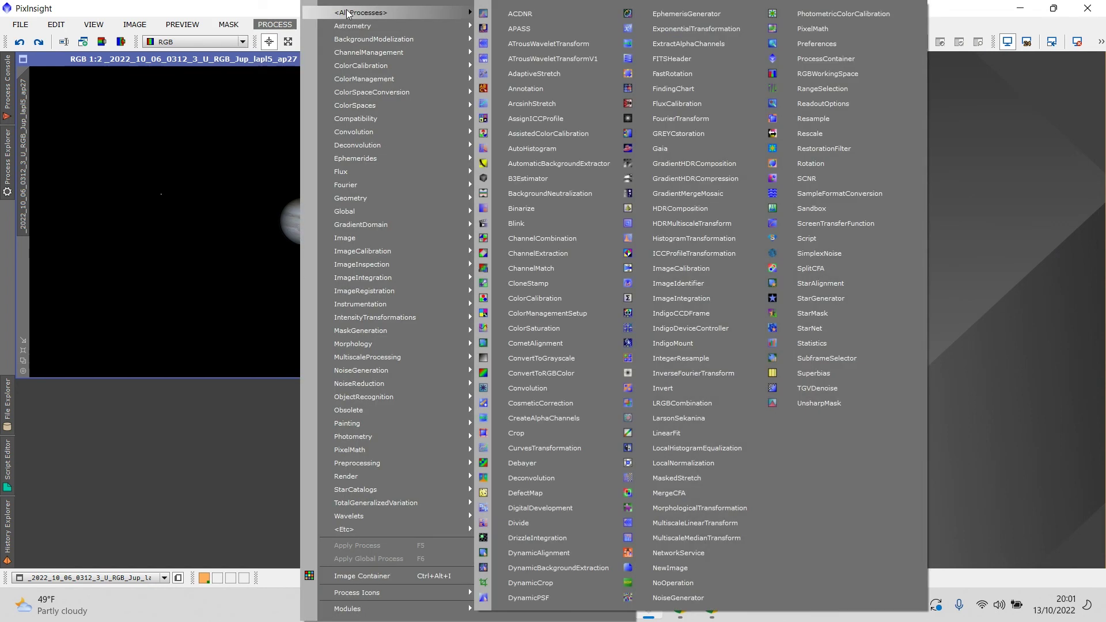
{"action": "left_click", "coordinate": [610, 328]}
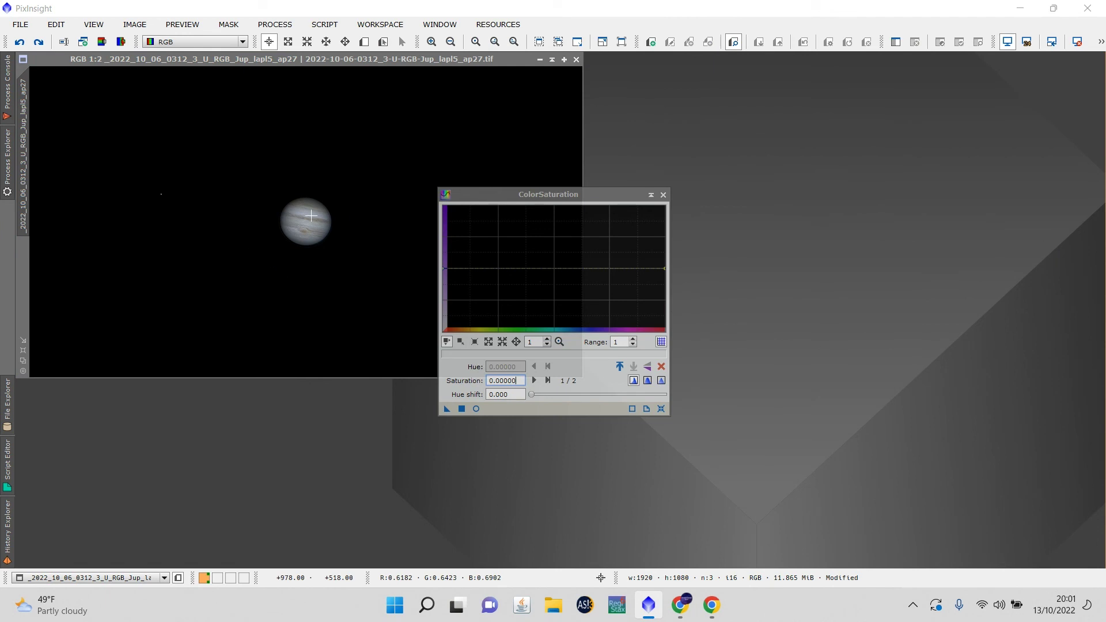
{"action": "scroll", "coordinate": [311, 216], "scroll_direction": "up", "scroll_amount": 1}
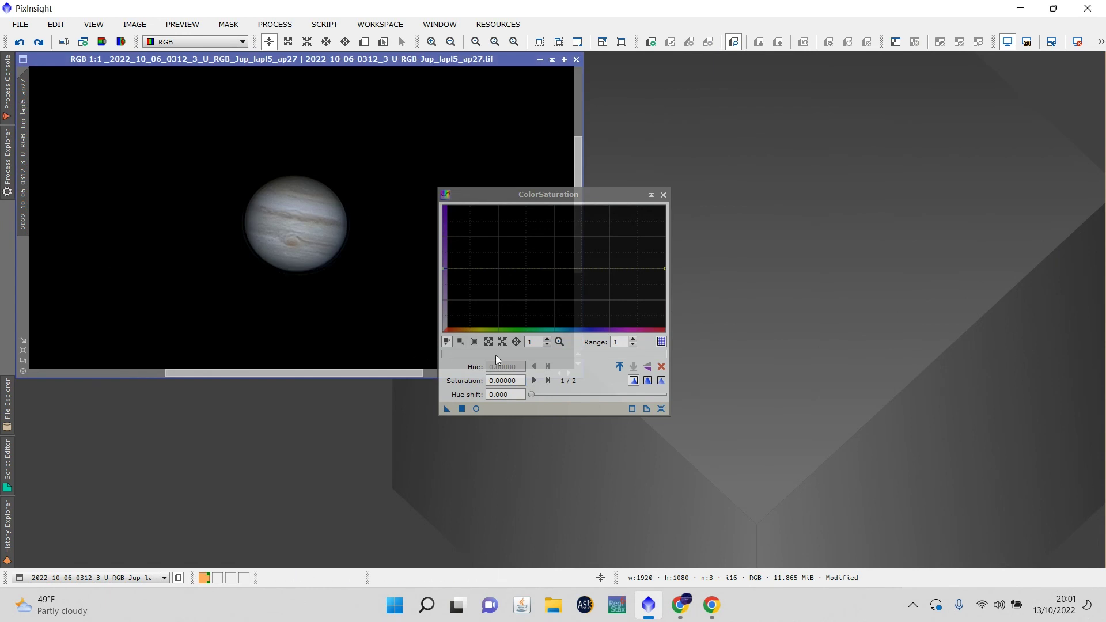
{"action": "left_click", "coordinate": [499, 383]}
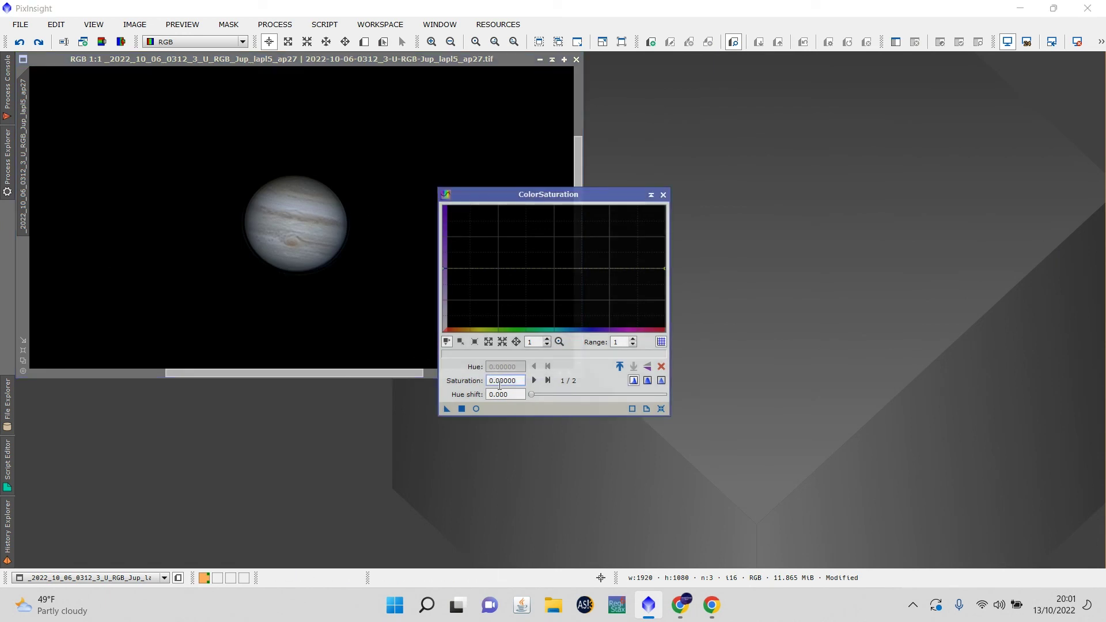
{"action": "left_click", "coordinate": [459, 411]}
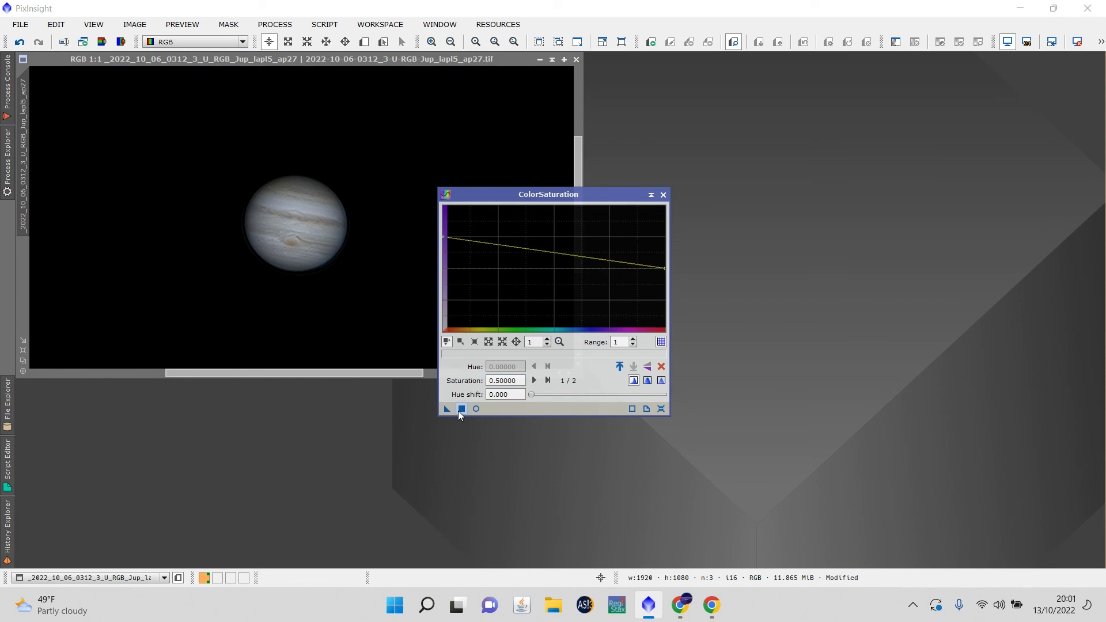
{"action": "left_click", "coordinate": [461, 409]}
Step: Zoom in and out to inspect the saturated Jupiter, then close ColorSaturation
{"action": "scroll", "coordinate": [334, 265], "scroll_direction": "up", "scroll_amount": 1}
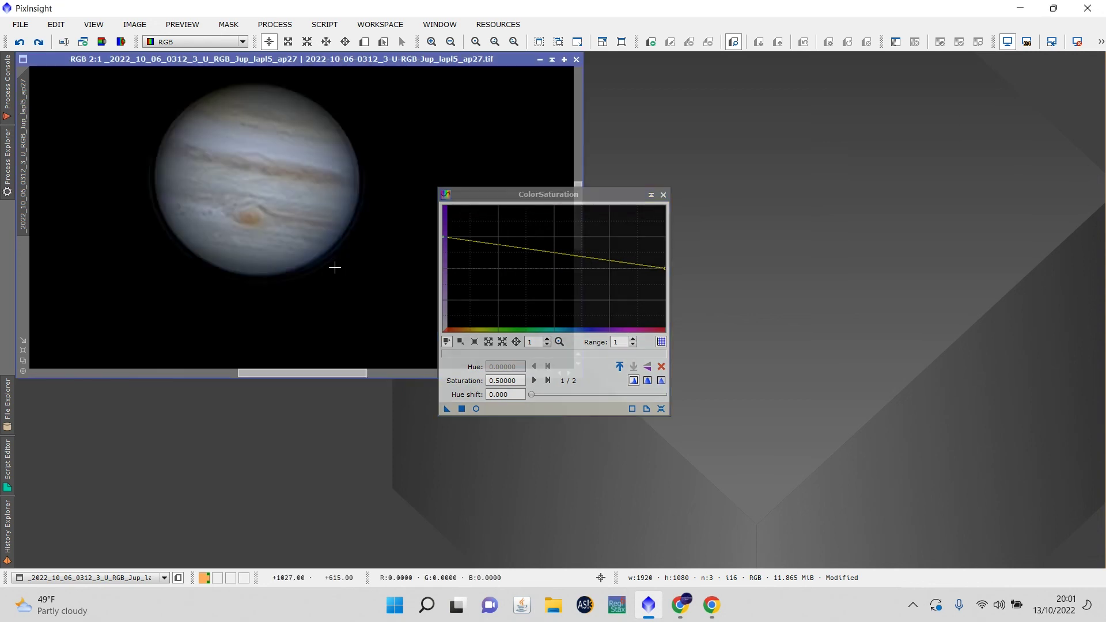
{"action": "scroll", "coordinate": [335, 267], "scroll_direction": "down", "scroll_amount": 2}
{"action": "scroll", "coordinate": [141, 190], "scroll_direction": "up", "scroll_amount": 3}
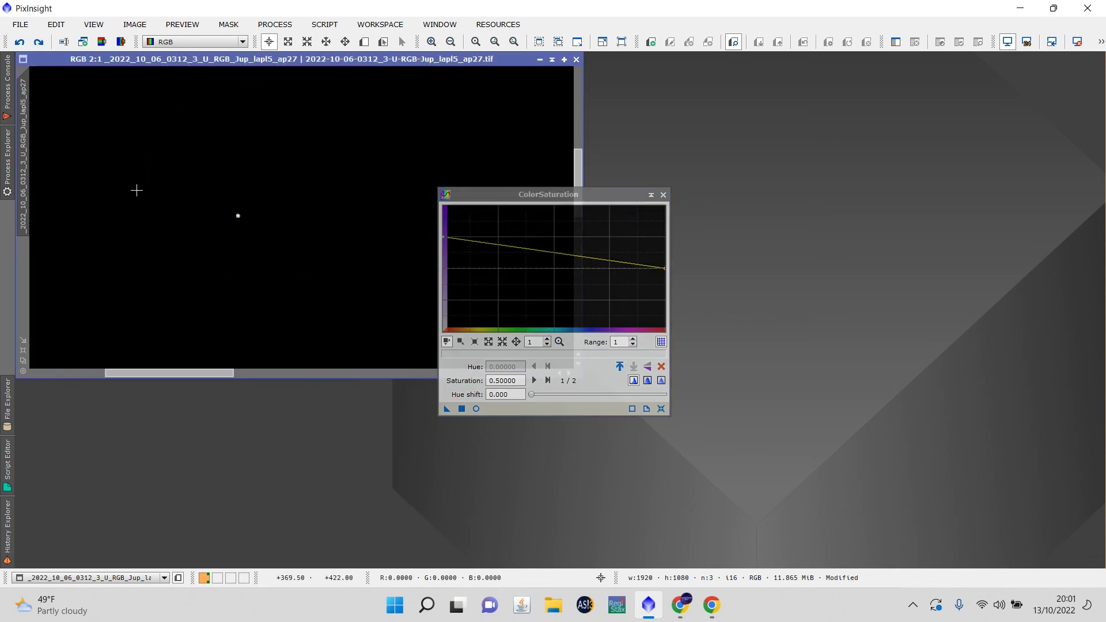
{"action": "scroll", "coordinate": [280, 248], "scroll_direction": "down", "scroll_amount": 3}
{"action": "scroll", "coordinate": [301, 212], "scroll_direction": "up", "scroll_amount": 2}
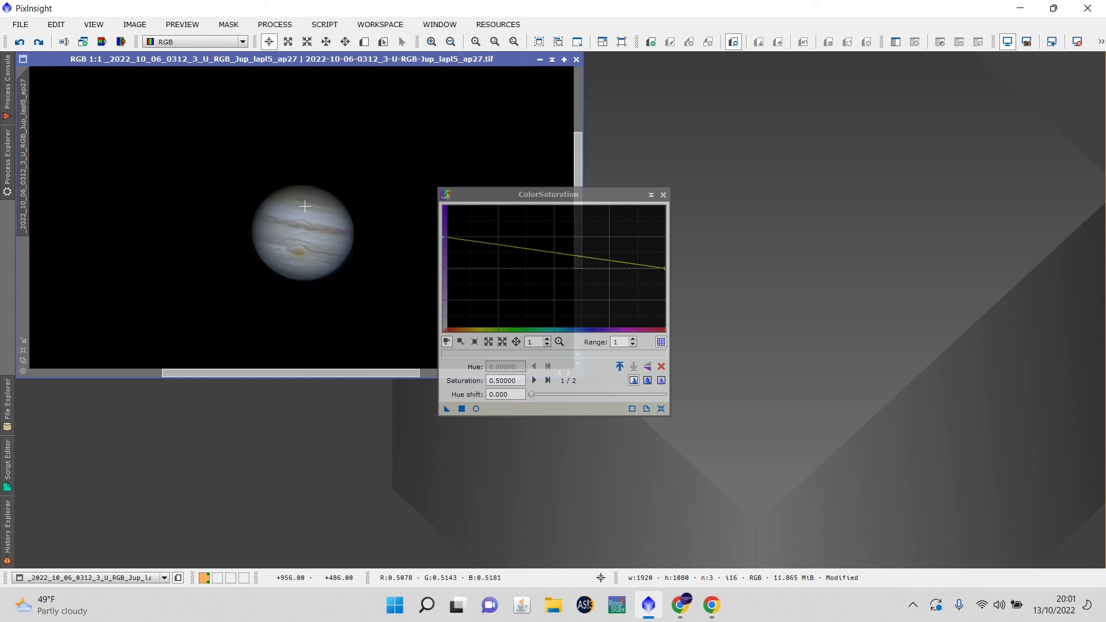
{"action": "scroll", "coordinate": [302, 213], "scroll_direction": "down", "scroll_amount": 1}
{"action": "scroll", "coordinate": [301, 214], "scroll_direction": "up", "scroll_amount": 2}
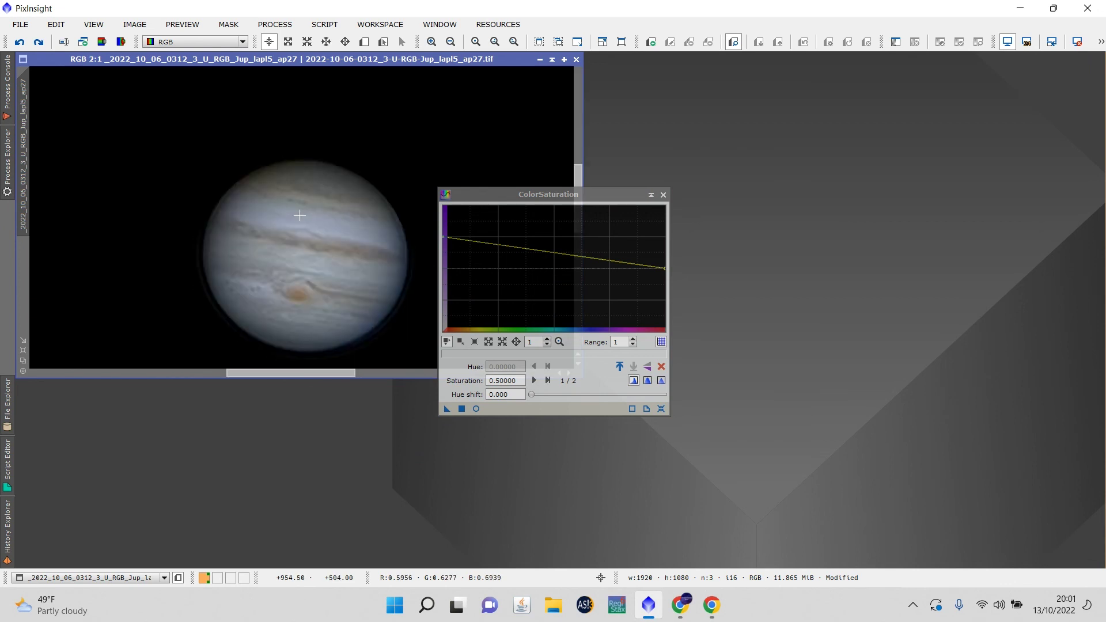
{"action": "scroll", "coordinate": [302, 214], "scroll_direction": "down", "scroll_amount": 1}
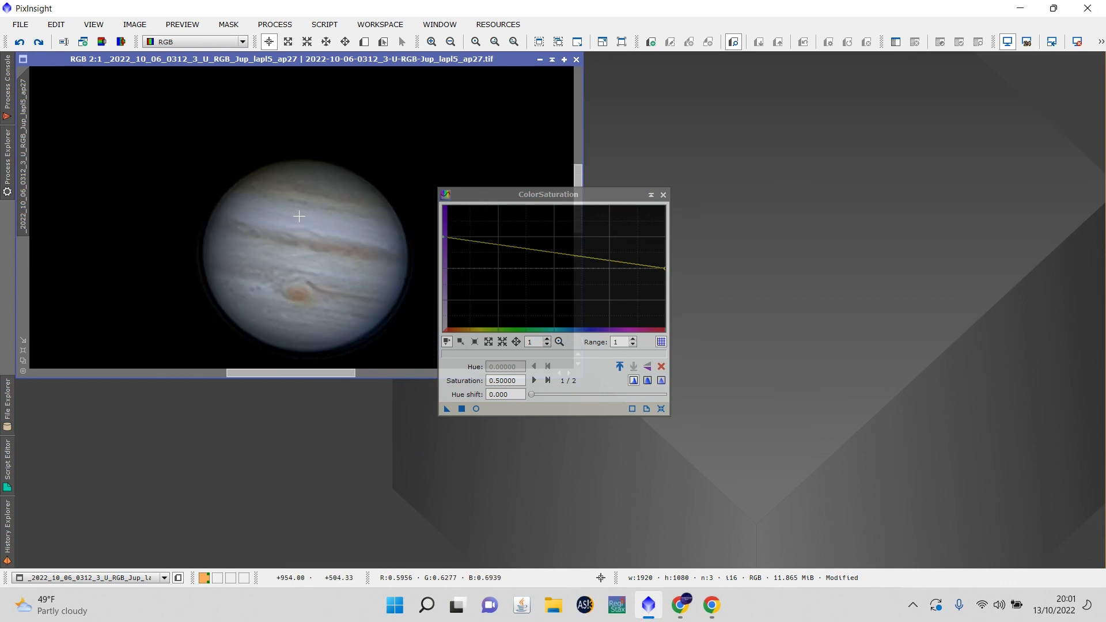
{"action": "left_click", "coordinate": [663, 195]}
{"action": "scroll", "coordinate": [346, 243], "scroll_direction": "down", "scroll_amount": 2}
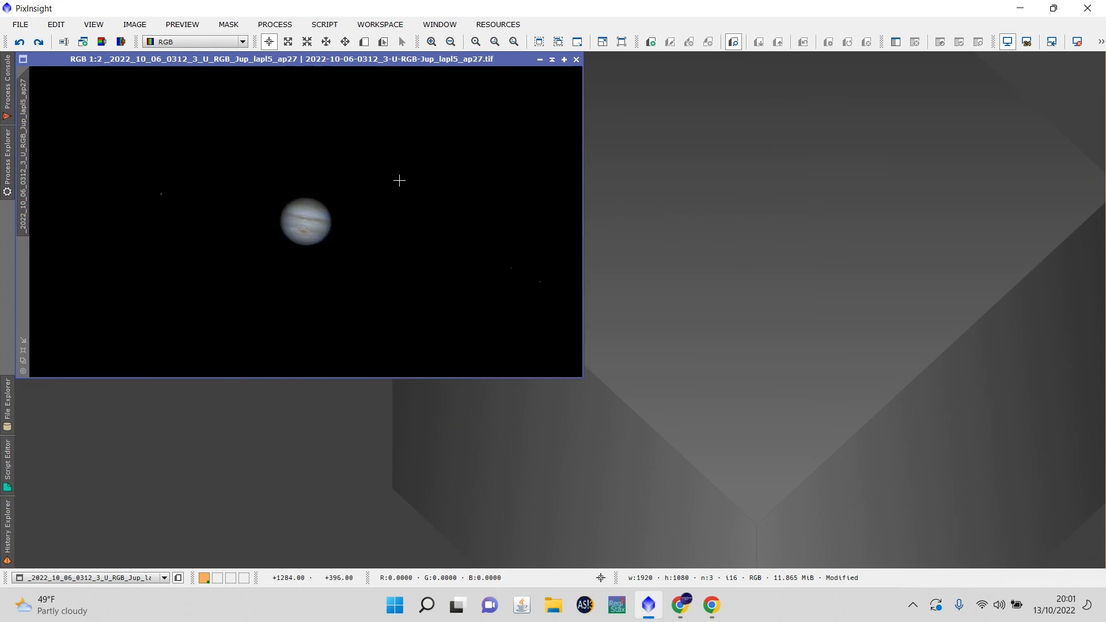
Step: Apply ColorCalibration with default references to the Jupiter image
{"action": "left_click", "coordinate": [275, 25]}
{"action": "mouse_move", "coordinate": [369, 12]}
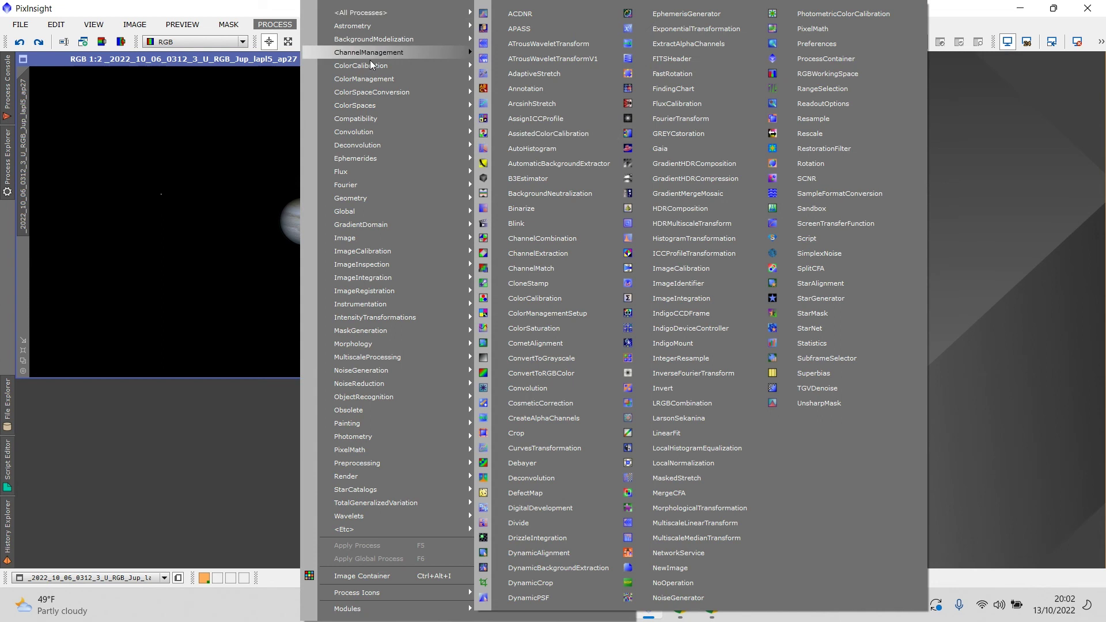
{"action": "mouse_move", "coordinate": [372, 65]}
{"action": "left_click", "coordinate": [522, 96]}
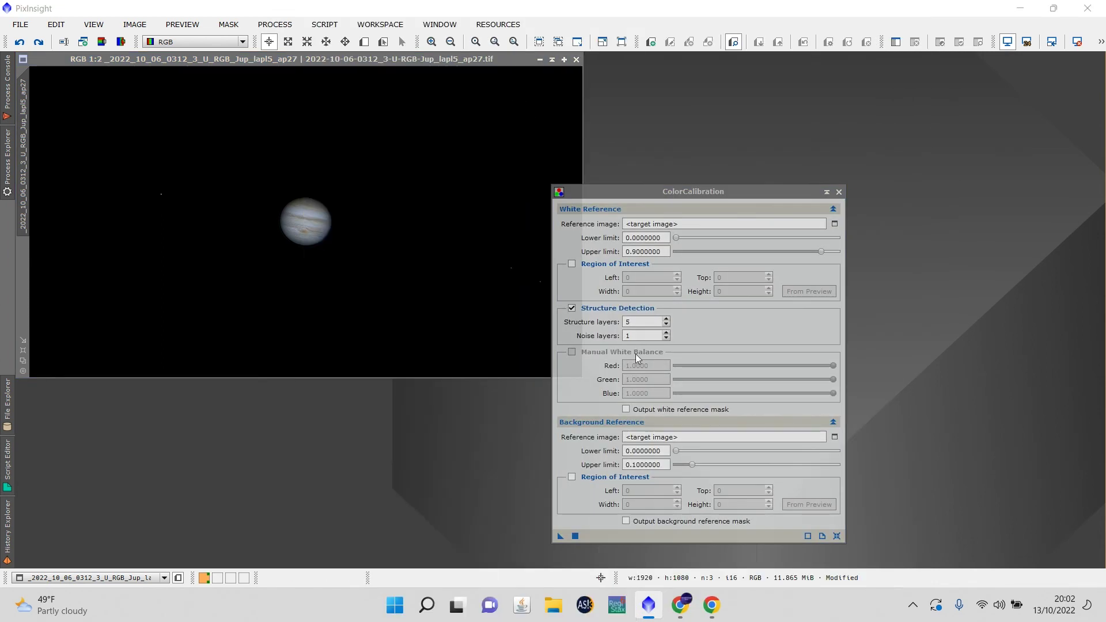
{"action": "left_click", "coordinate": [575, 536]}
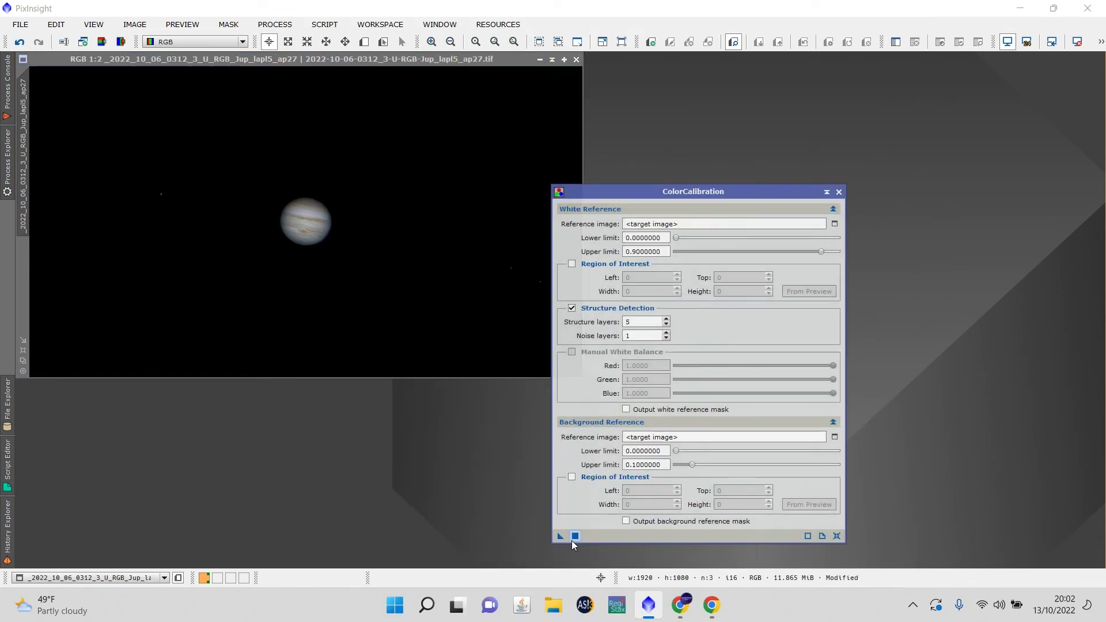
Step: Place the unprocessed ap271 copy of the original beside the processed image
{"action": "scroll", "coordinate": [352, 251], "scroll_direction": "up", "scroll_amount": 1}
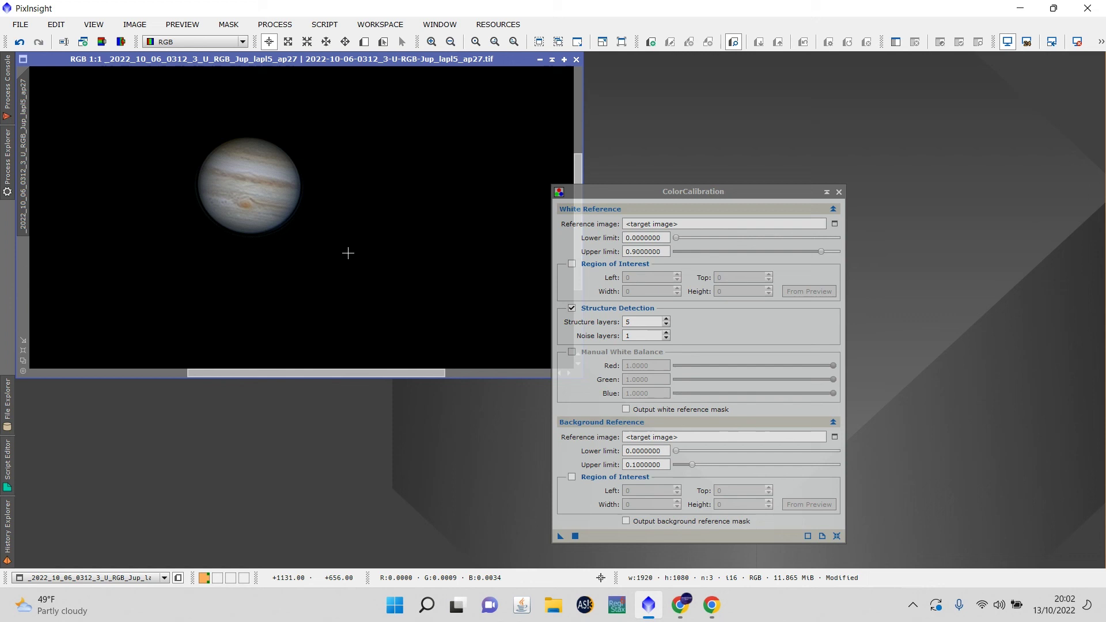
{"action": "scroll", "coordinate": [348, 253], "scroll_direction": "down", "scroll_amount": 1}
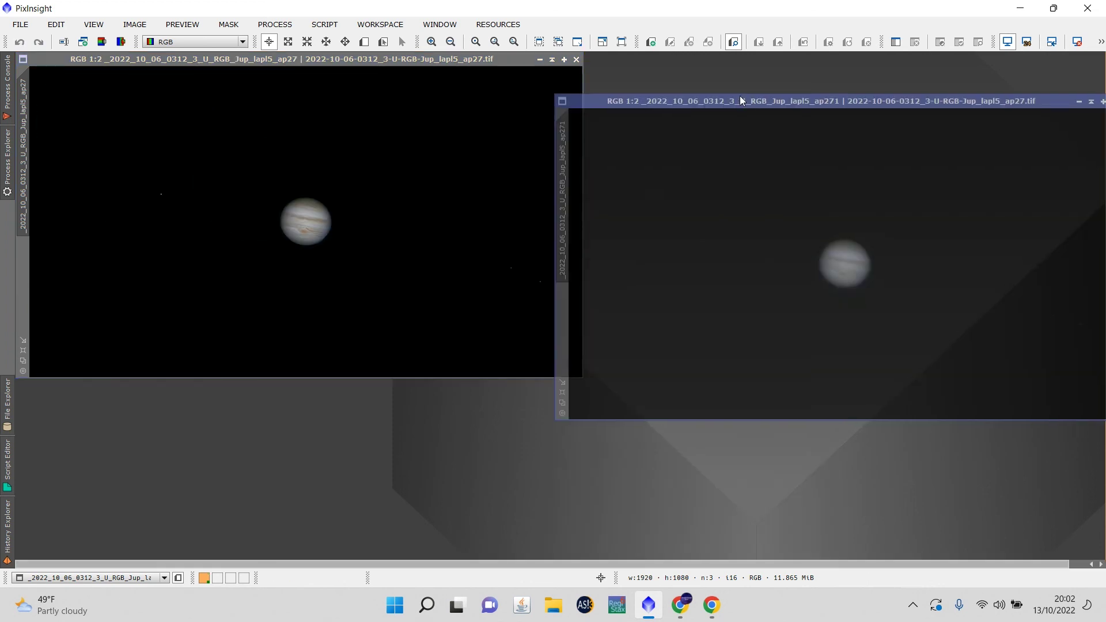
{"action": "left_click_drag", "start_coordinate": [740, 100], "coordinate": [692, 73]}
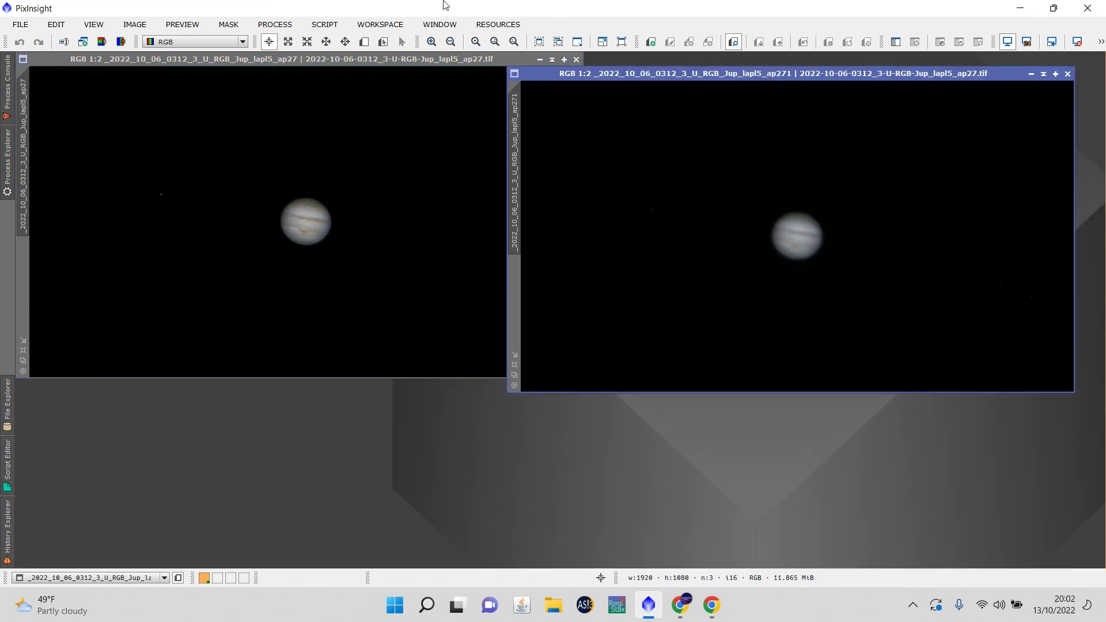
Step: Move the original ap271 window right of the processed Jupiter and zoom to compare cloud-band detail
{"action": "left_click_drag", "start_coordinate": [570, 73], "coordinate": [612, 84]}
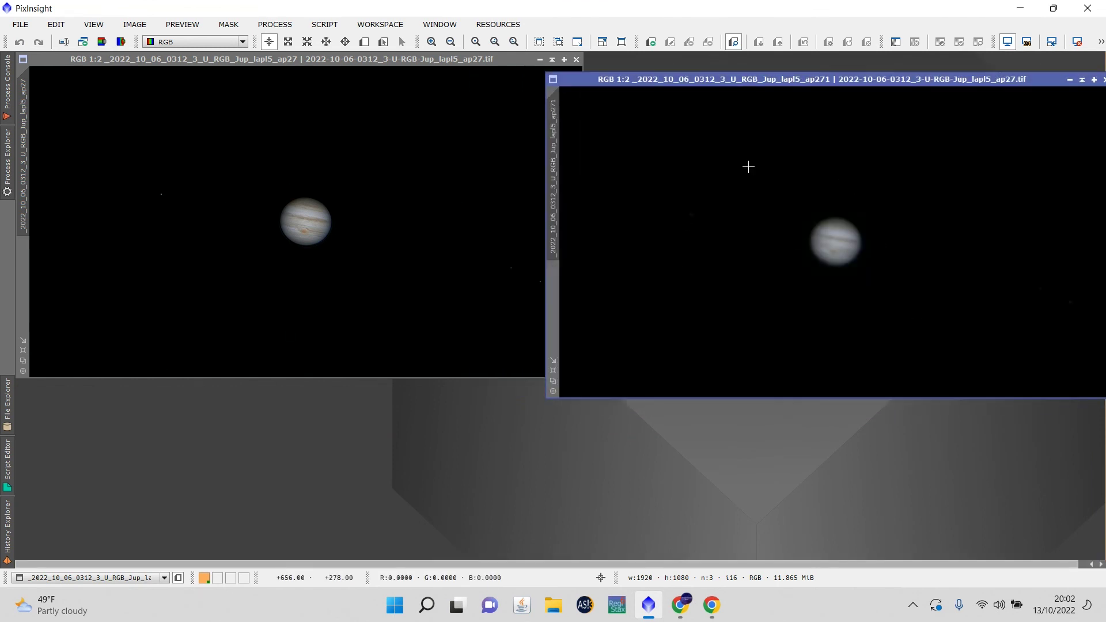
{"action": "scroll", "coordinate": [810, 218], "scroll_direction": "up", "scroll_amount": 1}
{"action": "scroll", "coordinate": [809, 225], "scroll_direction": "up", "scroll_amount": 1}
{"action": "scroll", "coordinate": [808, 225], "scroll_direction": "down", "scroll_amount": 1}
{"action": "scroll", "coordinate": [290, 244], "scroll_direction": "up", "scroll_amount": 2}
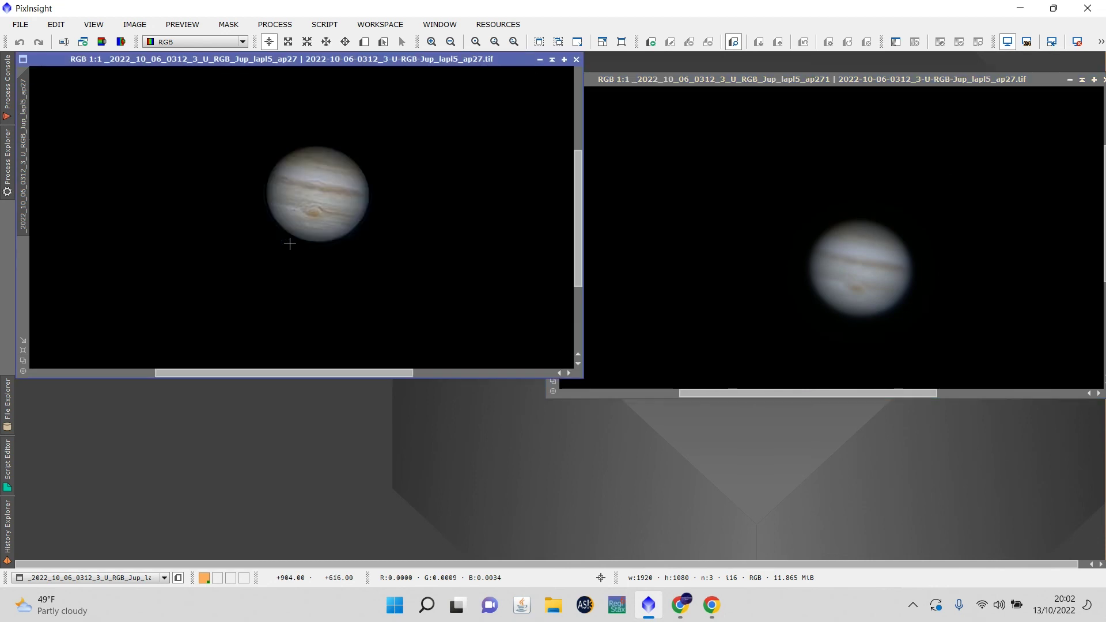
{"action": "scroll", "coordinate": [291, 244], "scroll_direction": "down", "scroll_amount": 1}
{"action": "scroll", "coordinate": [807, 274], "scroll_direction": "down", "scroll_amount": 1}
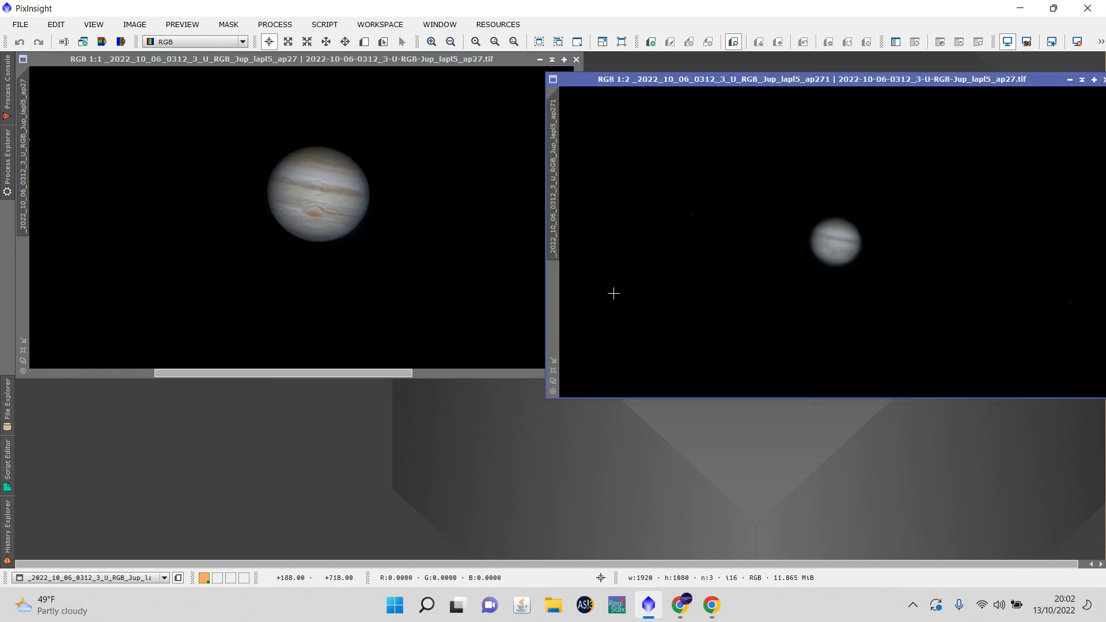
{"action": "scroll", "coordinate": [348, 231], "scroll_direction": "up", "scroll_amount": 1}
{"action": "scroll", "coordinate": [347, 233], "scroll_direction": "down", "scroll_amount": 1}
{"action": "scroll", "coordinate": [347, 233], "scroll_direction": "down", "scroll_amount": 1}
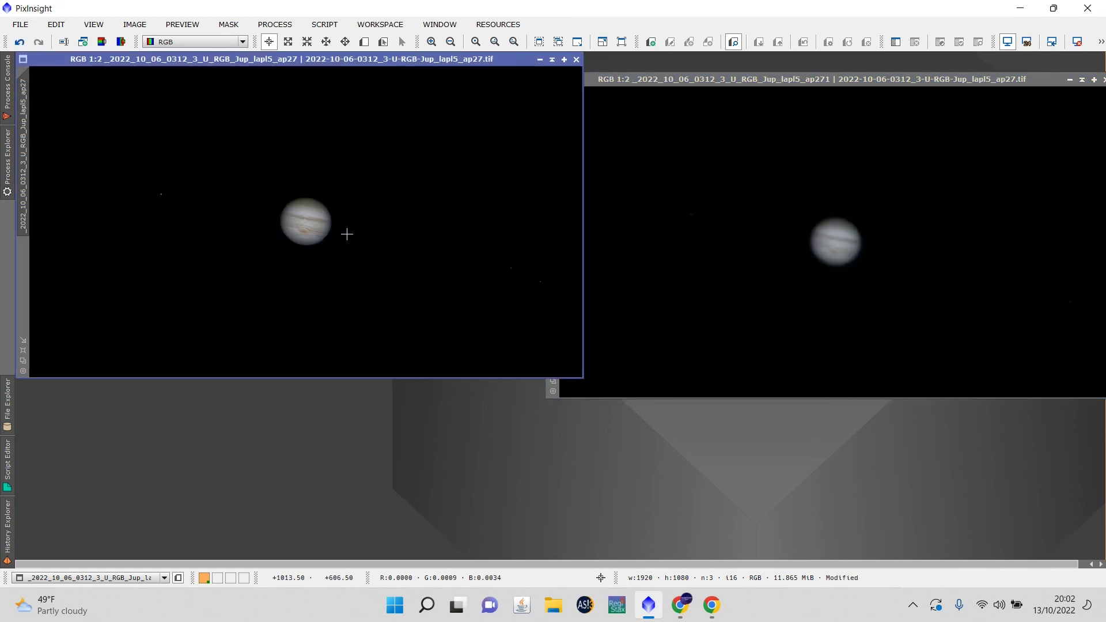